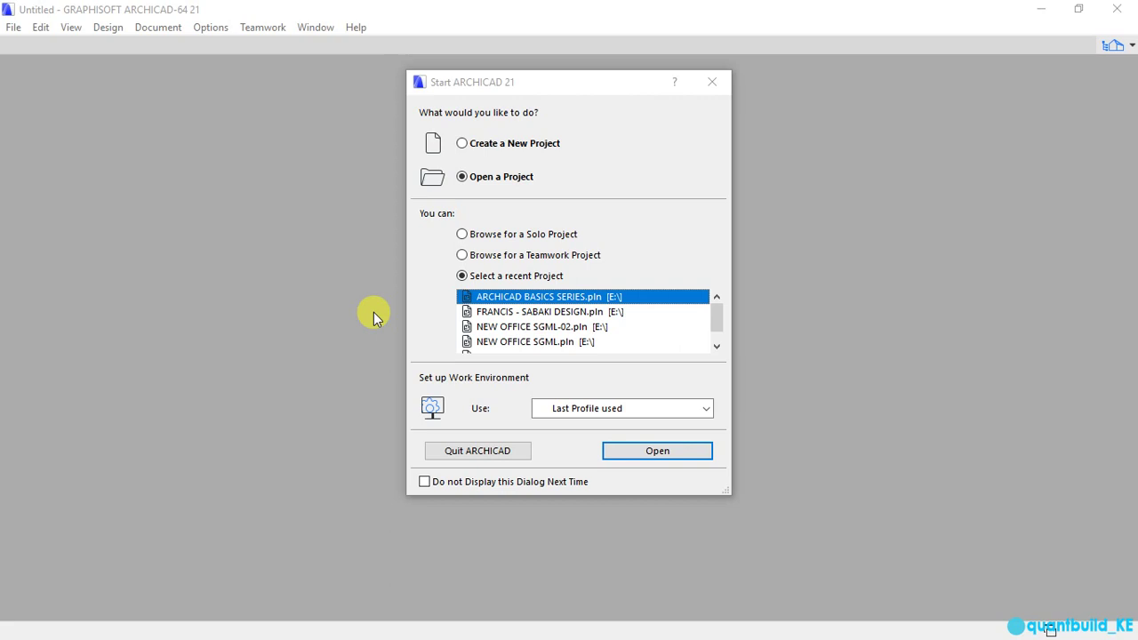
# Open the recent project ARCHICAD BASICS SERIES.pln from the Start ARCHICAD 21 dialog
pyautogui.click(613, 453)
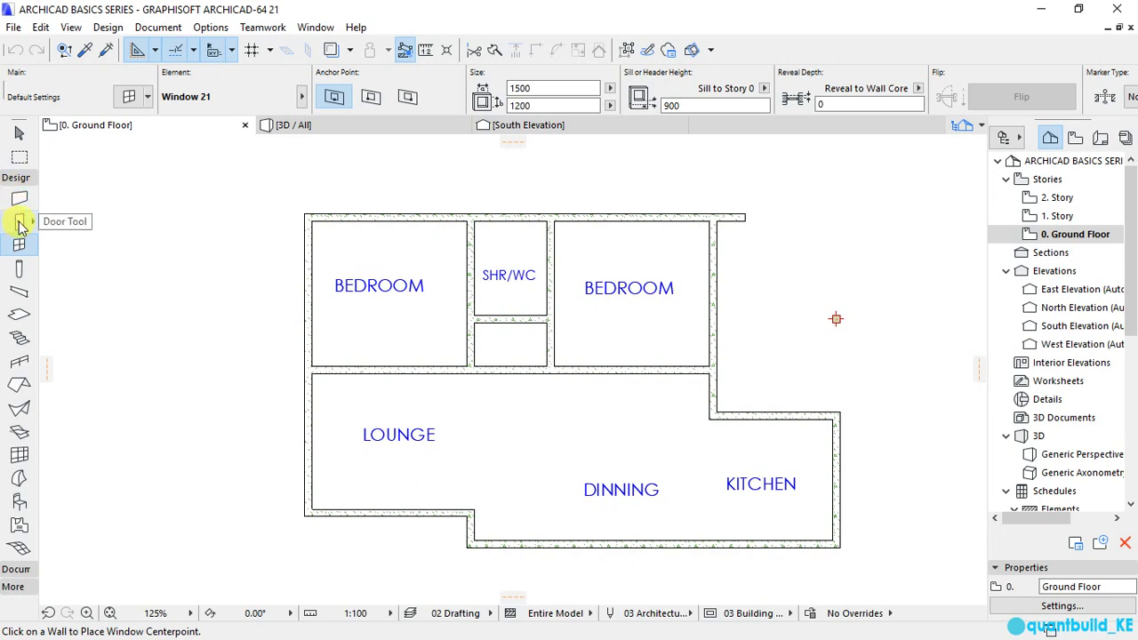
# Activate the Door tool from Design > Design Tools and bring up its default settings
pyautogui.click(107, 29)
pyautogui.moveTo(142, 49)
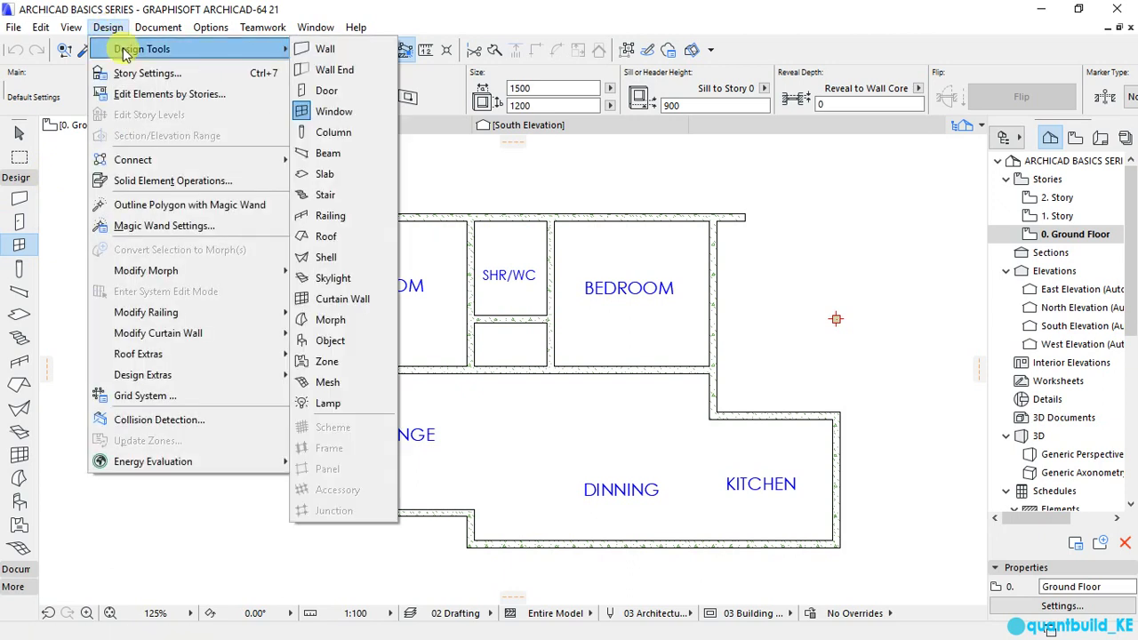
pyautogui.click(324, 90)
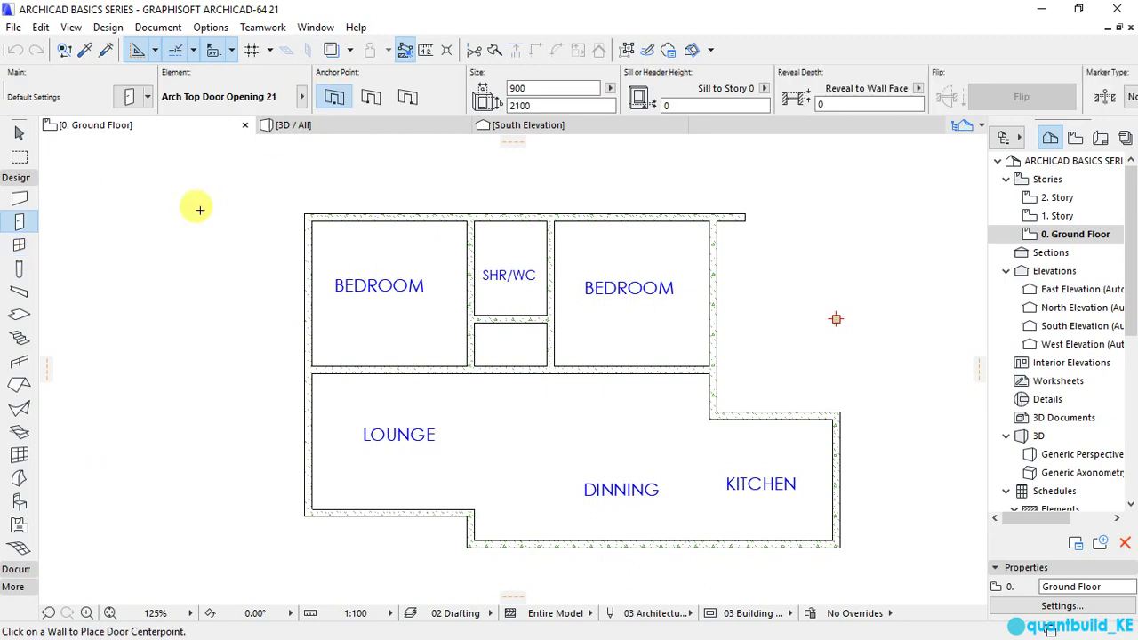
pyautogui.click(131, 104)
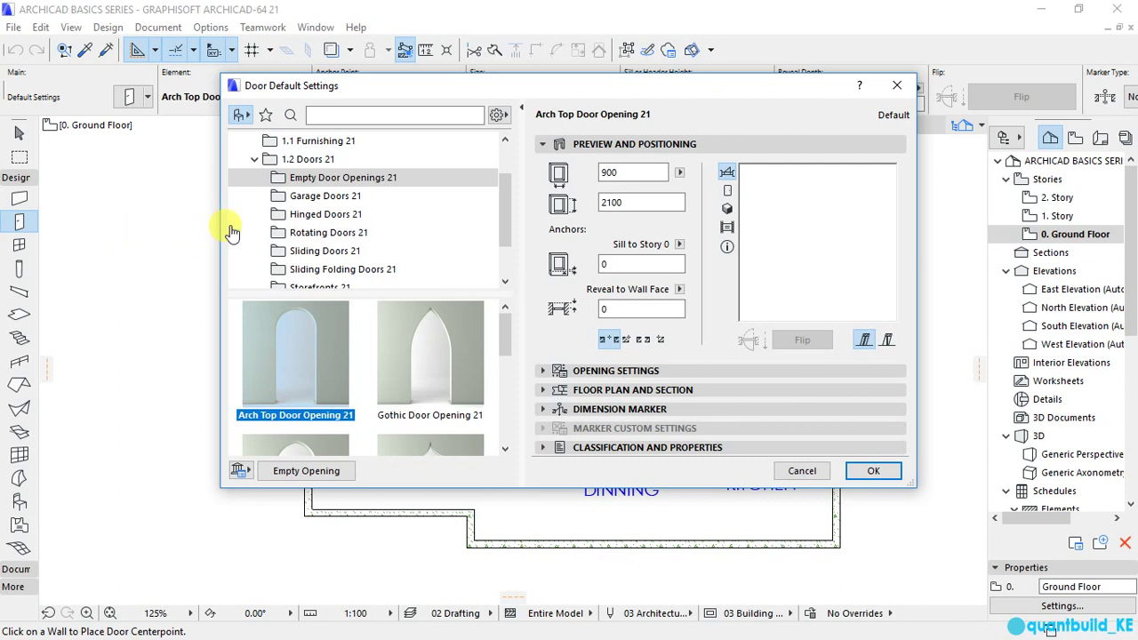
# Choose Door 21 from the Hinged Doors 21 folder at 900 × 2100 and confirm
pyautogui.click(303, 214)
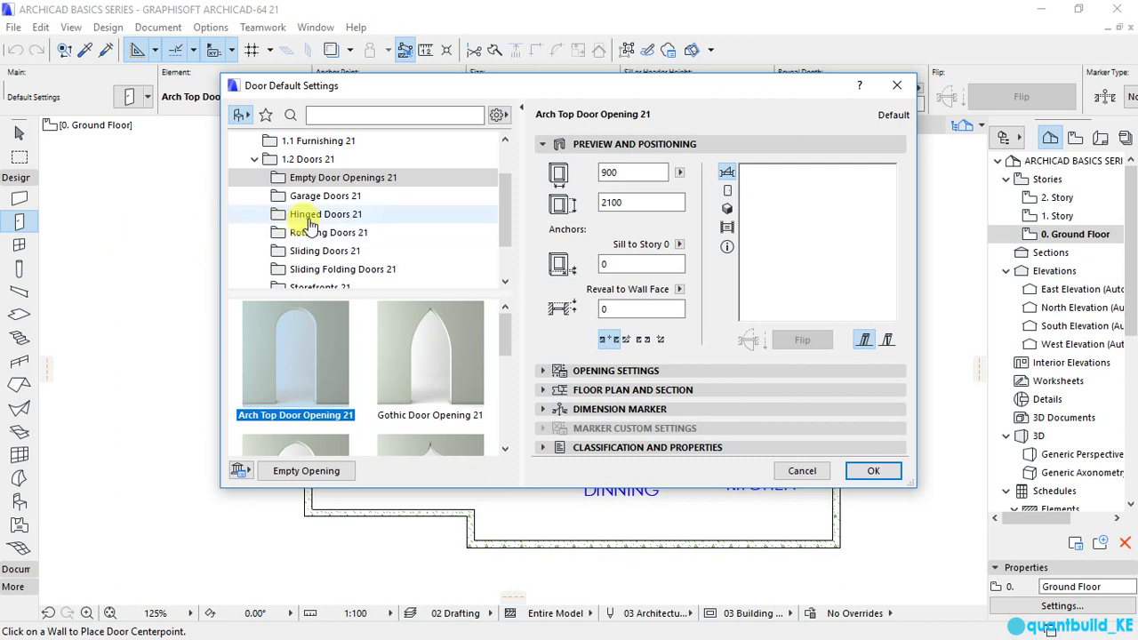
pyautogui.click(505, 450)
pyautogui.click(506, 450)
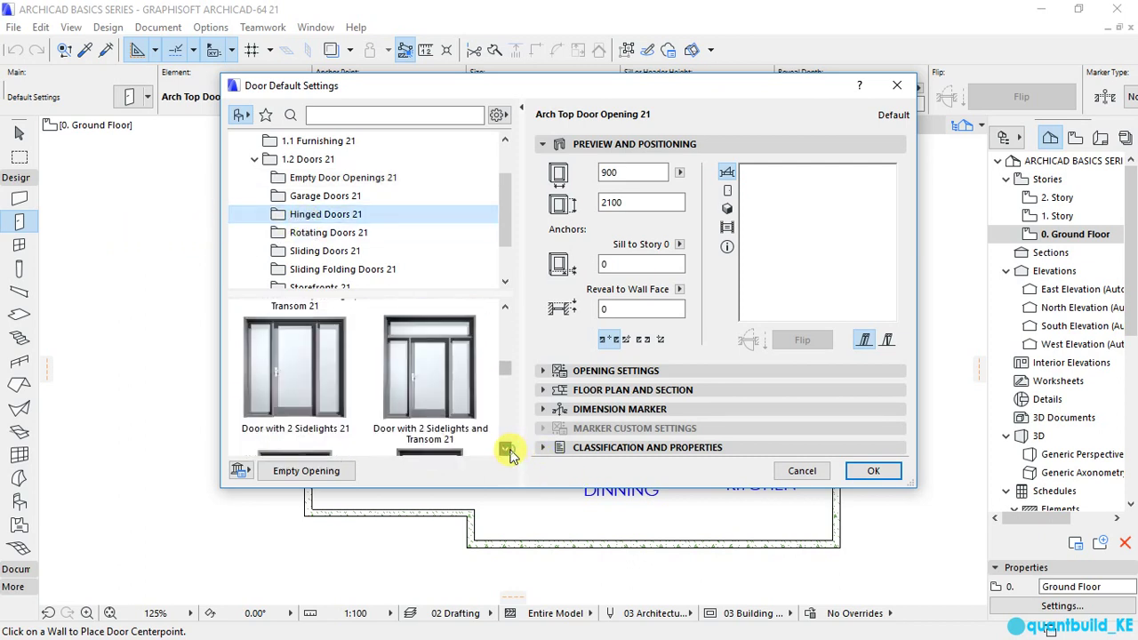
pyautogui.click(505, 307)
pyautogui.click(458, 386)
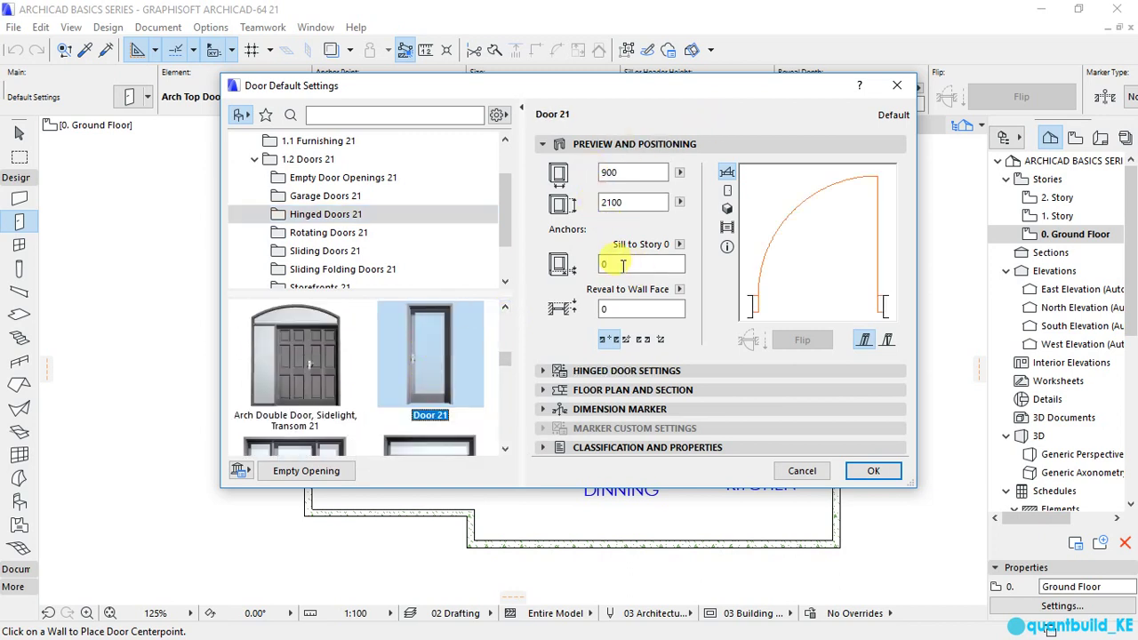
pyautogui.click(623, 171)
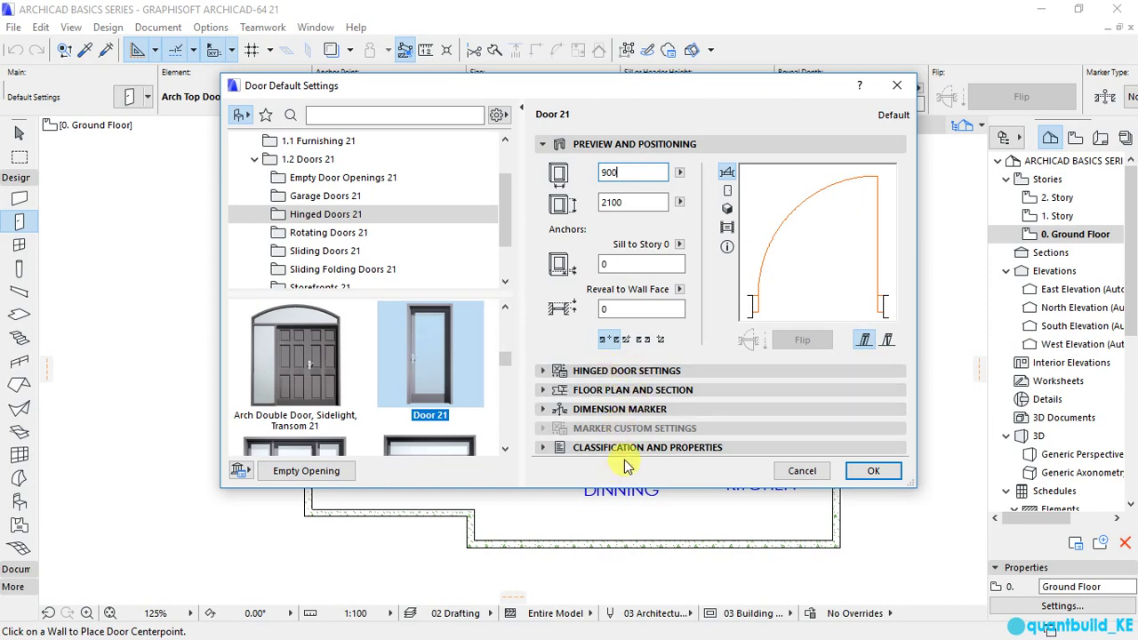
pyautogui.click(871, 471)
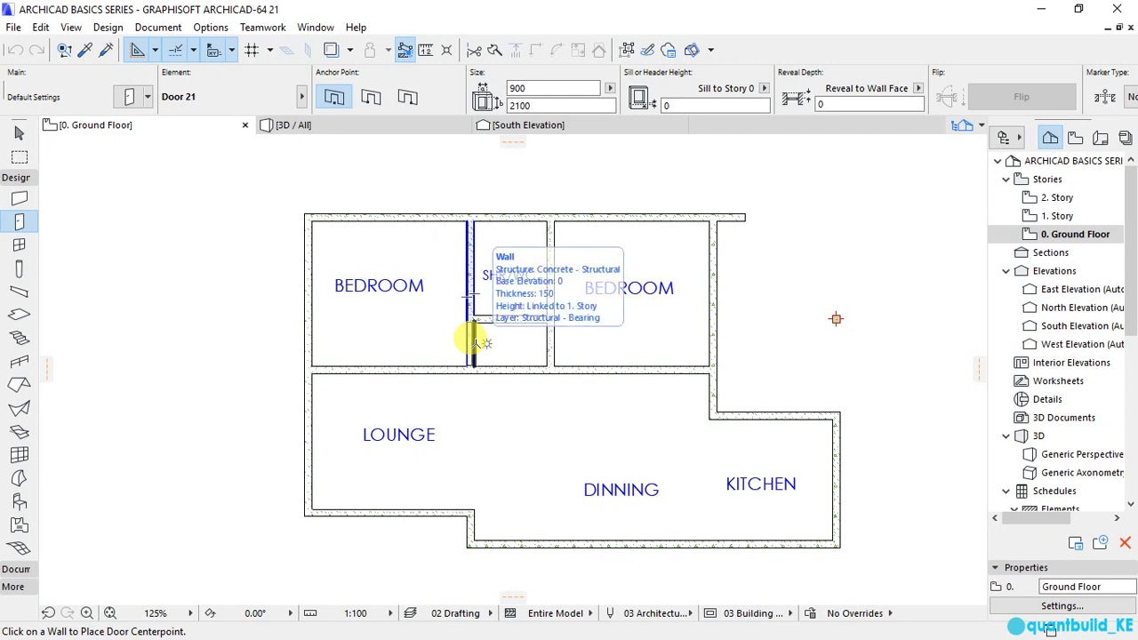
# Place hinged doors swinging into the left bedroom, right bedroom and SHR/WC
pyautogui.click(474, 342)
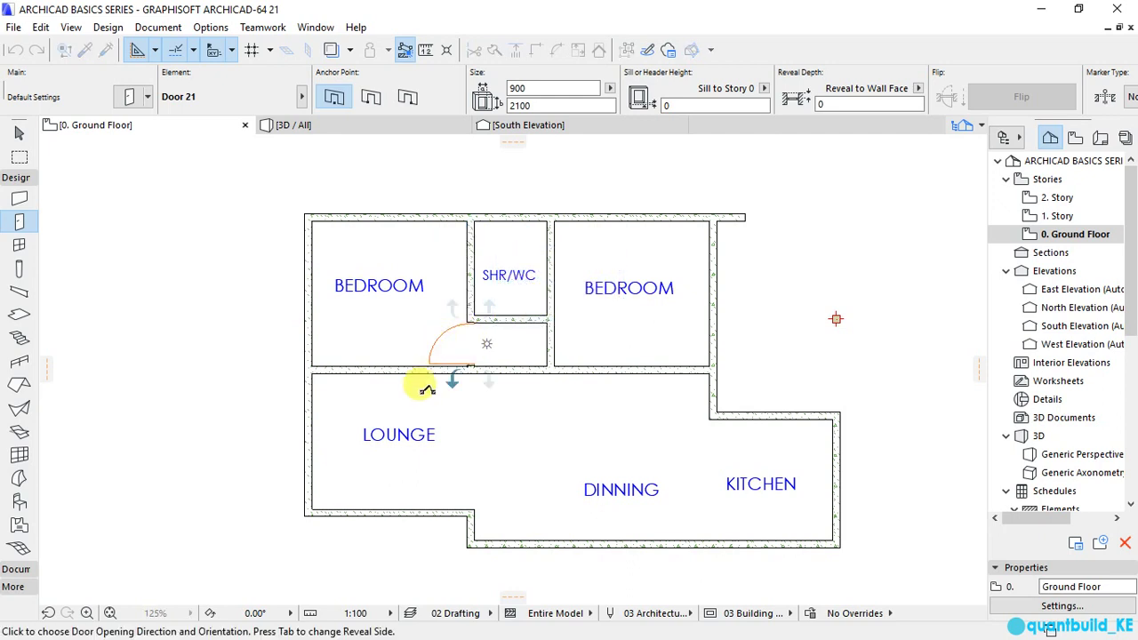
pyautogui.click(427, 388)
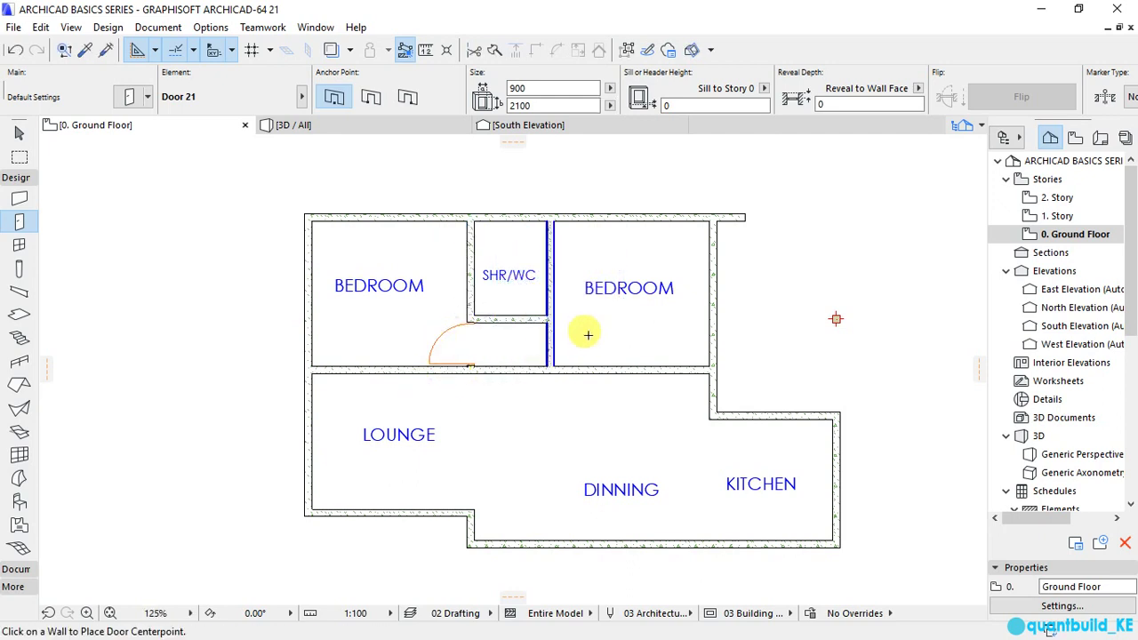
pyautogui.scroll(1, 586, 339)
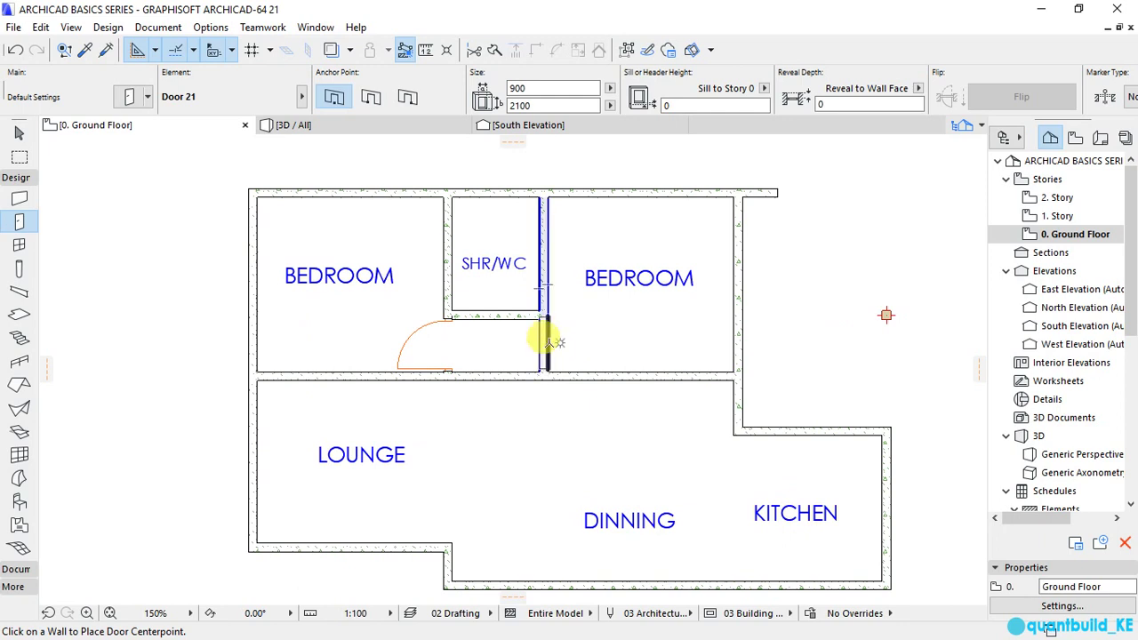
pyautogui.click(547, 341)
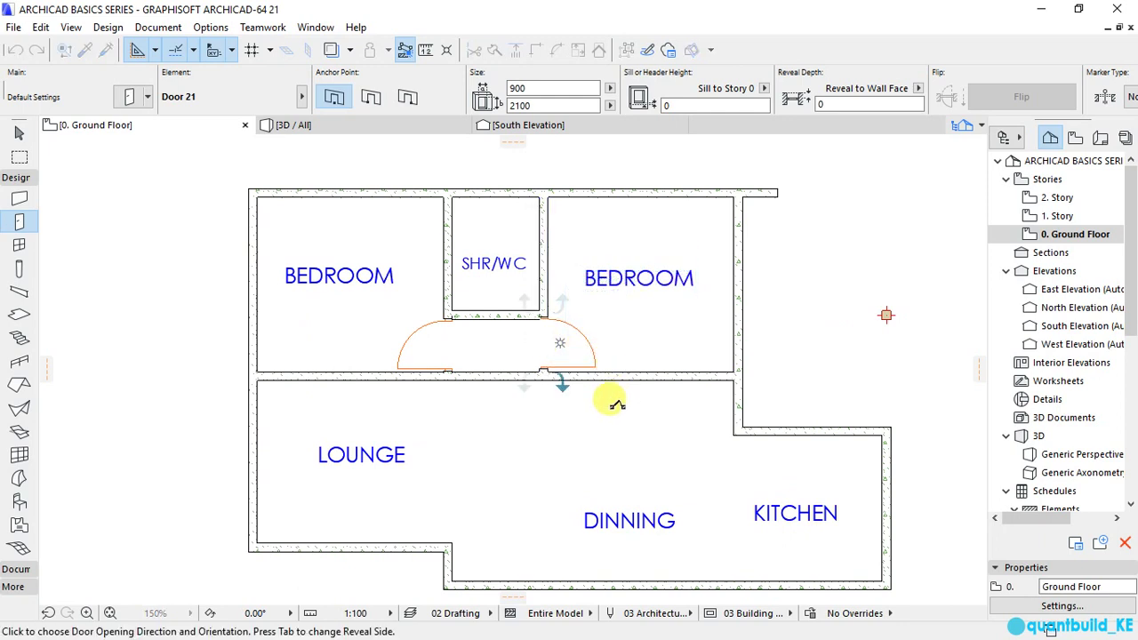
pyautogui.click(608, 405)
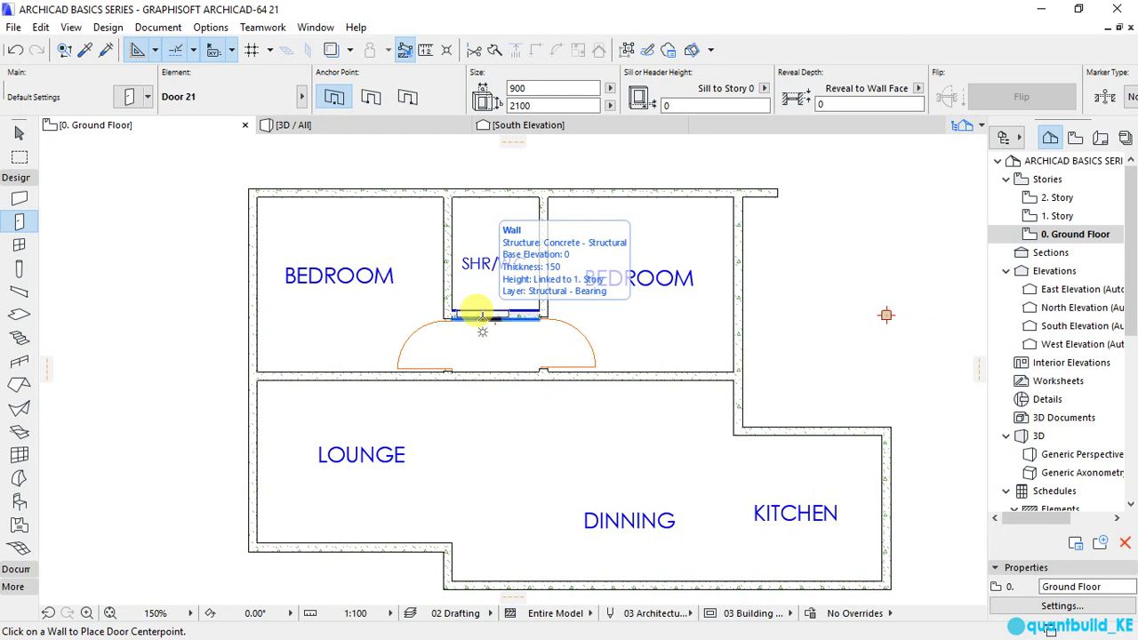
pyautogui.click(481, 316)
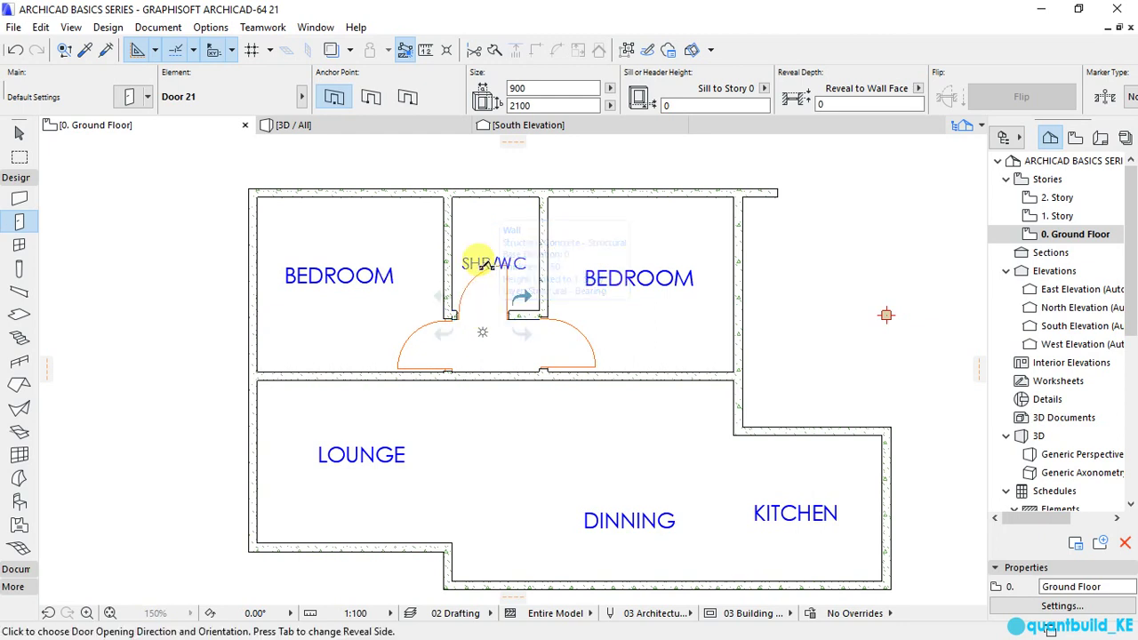
pyautogui.click(423, 254)
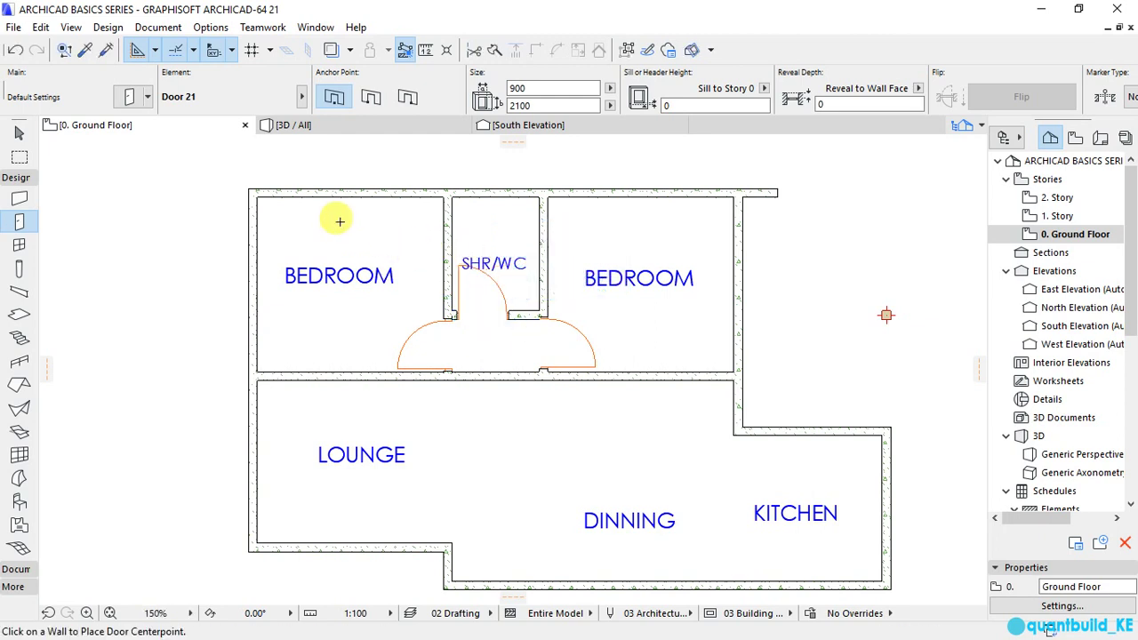
pyautogui.scroll(-1, 339, 214)
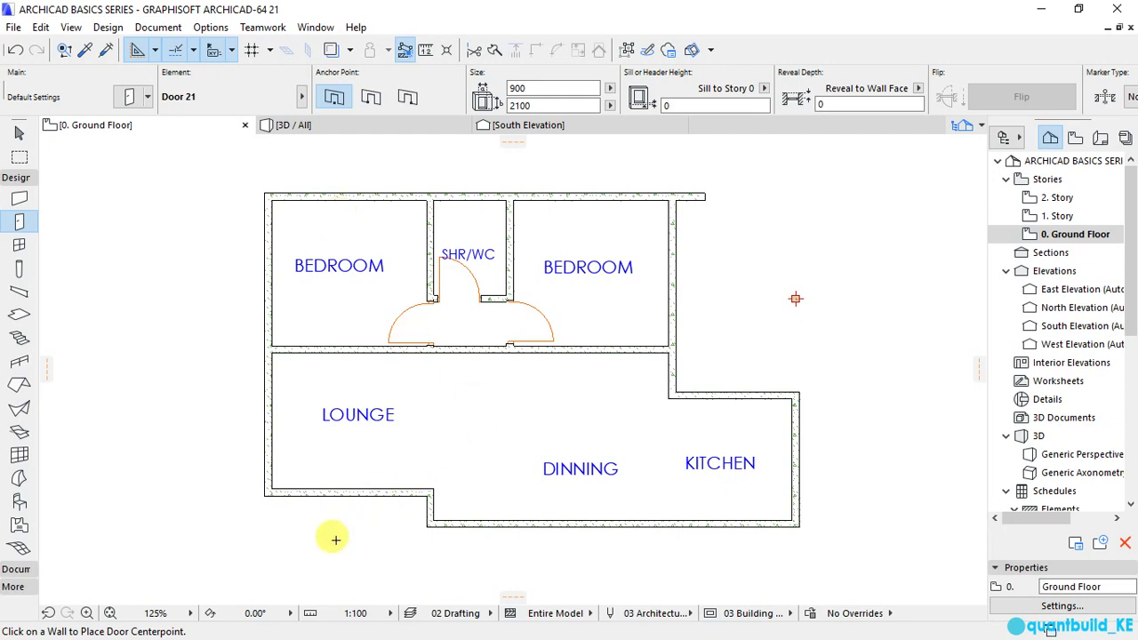
# Place hinged doors in the lounge's lower wall, kitchen's upper wall and dining room's bottom wall
pyautogui.click(300, 496)
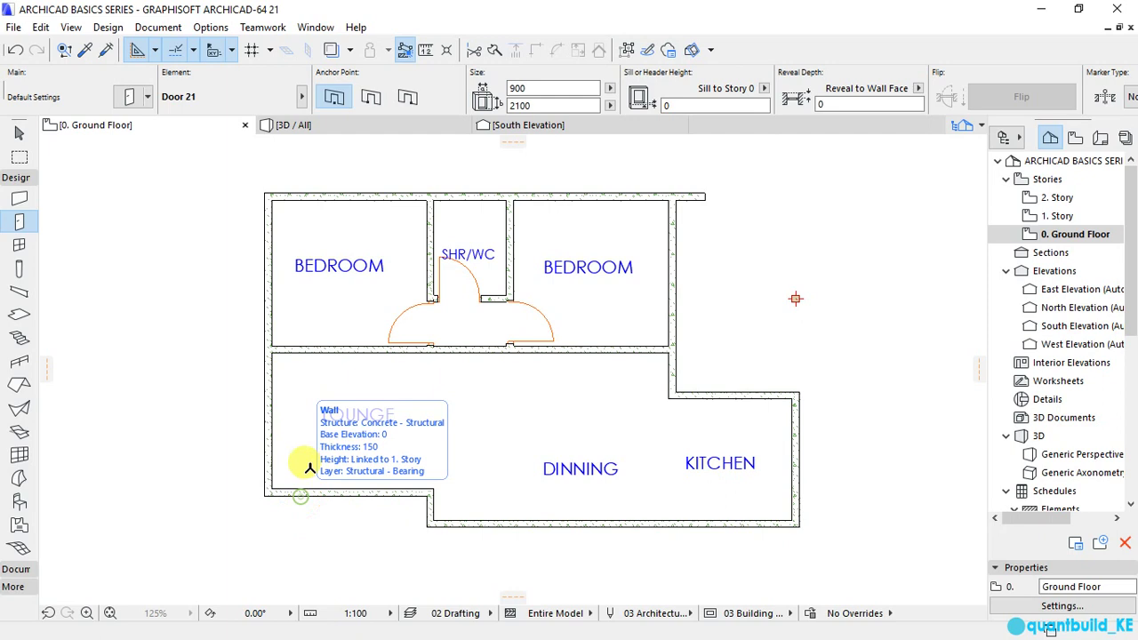
pyautogui.click(235, 421)
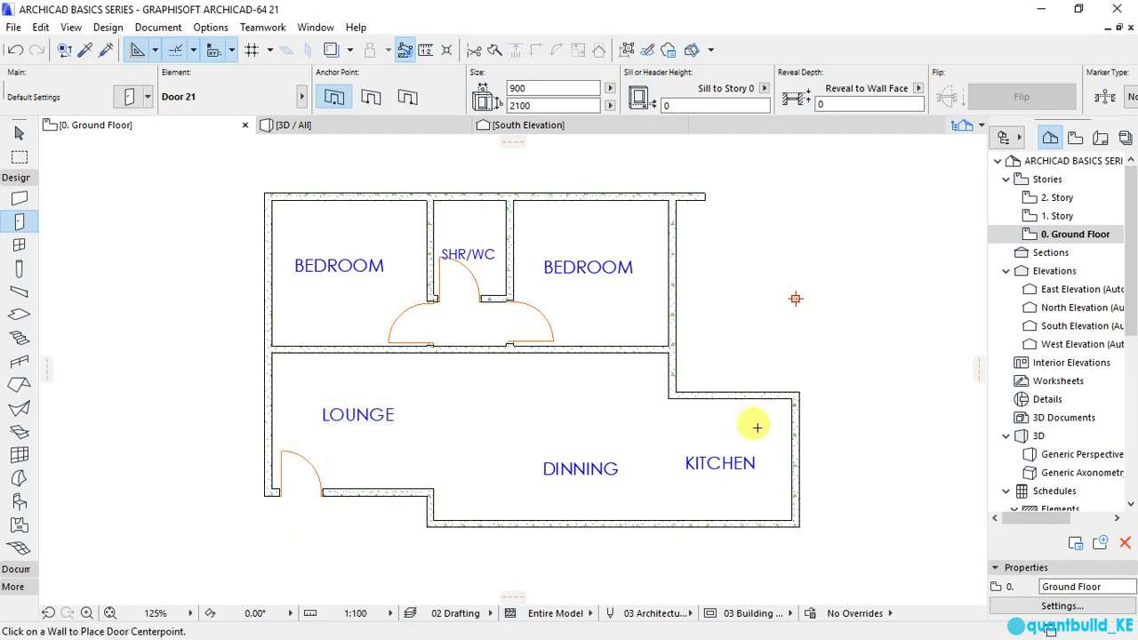
pyautogui.click(702, 397)
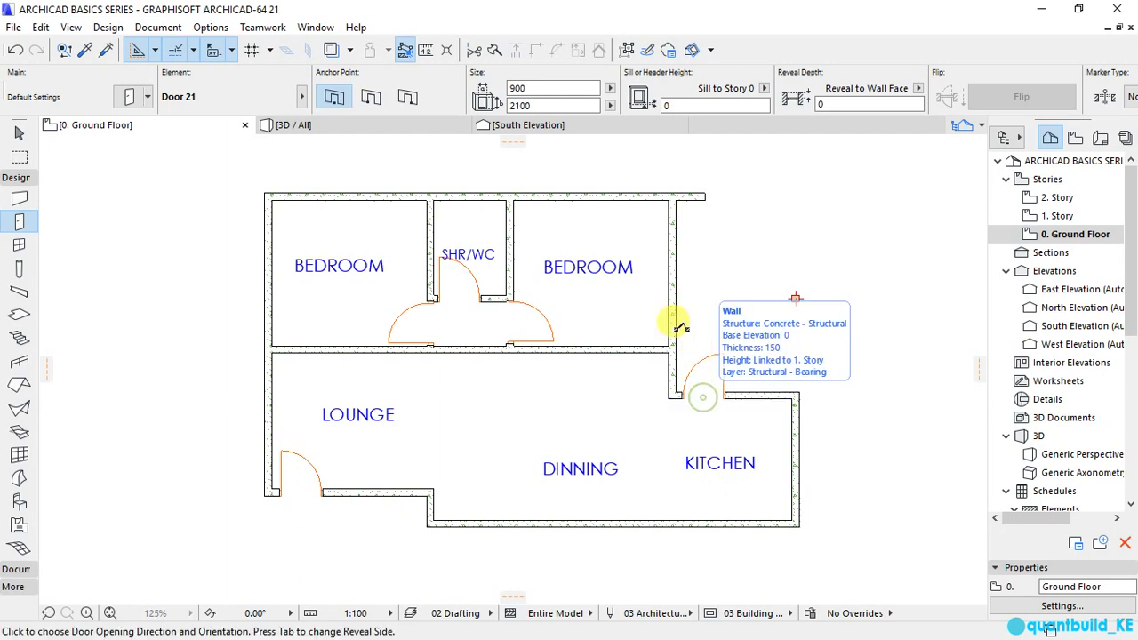
pyautogui.click(627, 317)
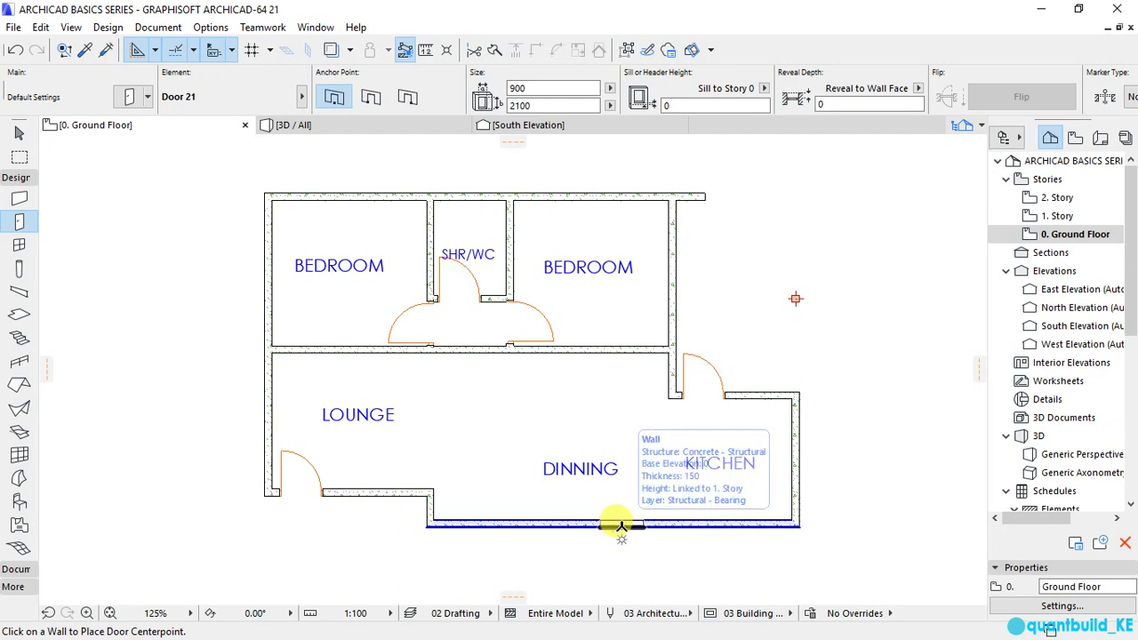
pyautogui.click(622, 524)
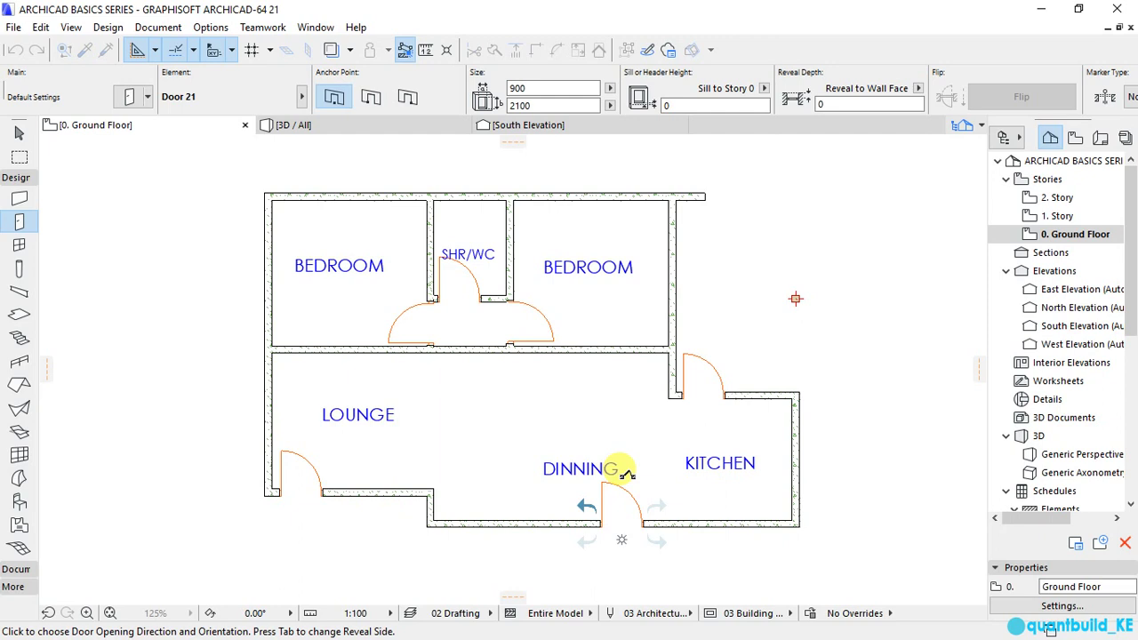
pyautogui.click(627, 474)
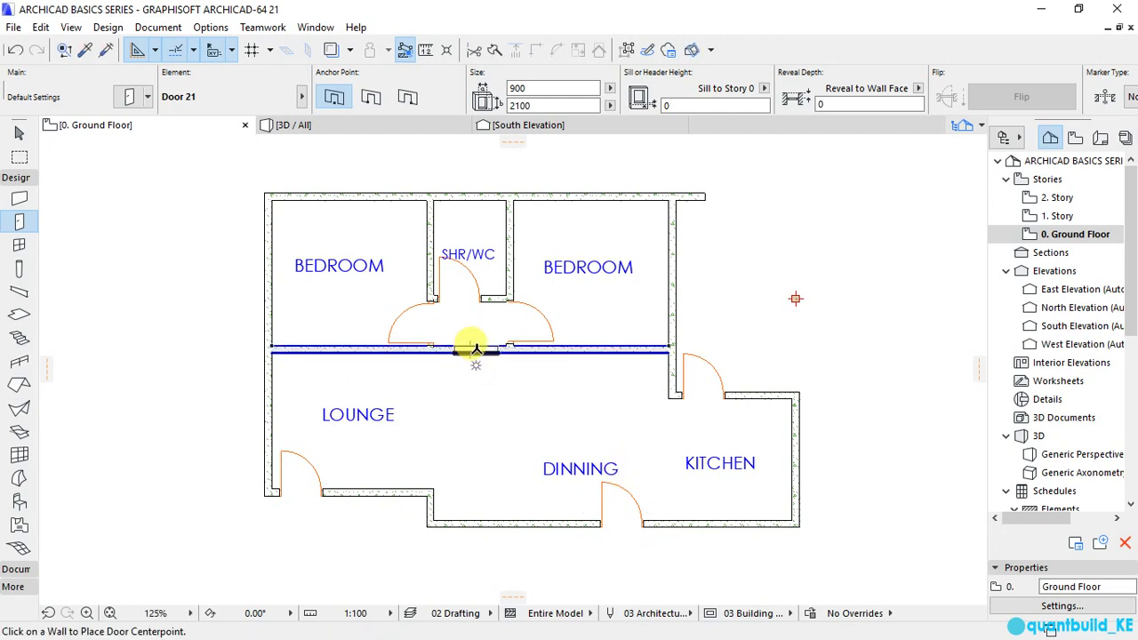
pyautogui.click(480, 352)
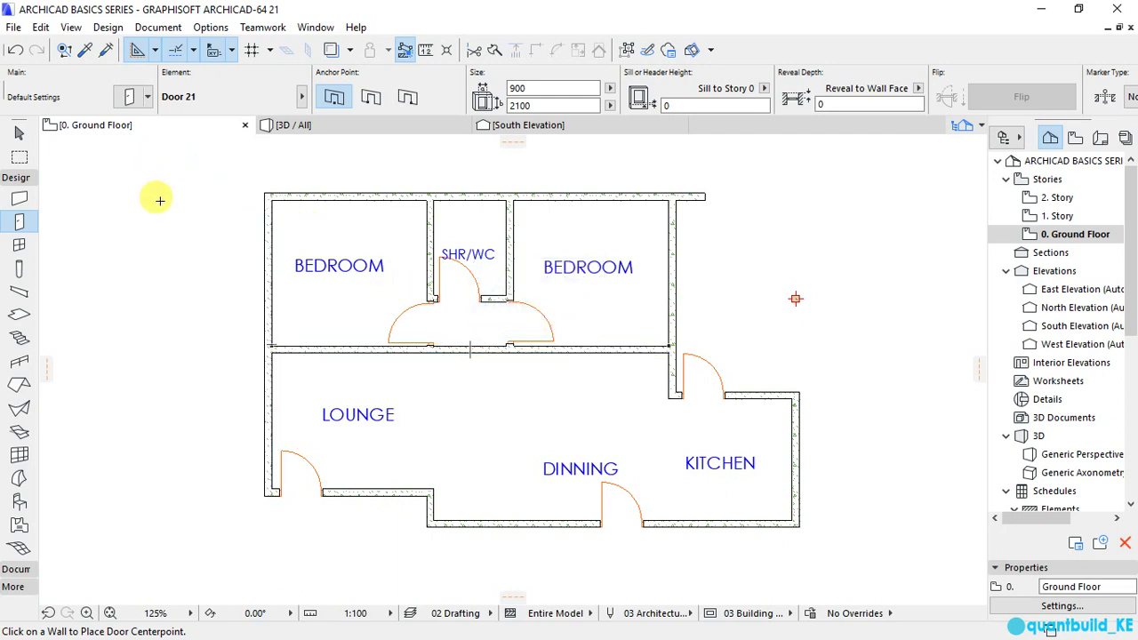
# Switch the door setting to Arch Top Door Opening 21
pyautogui.click(129, 98)
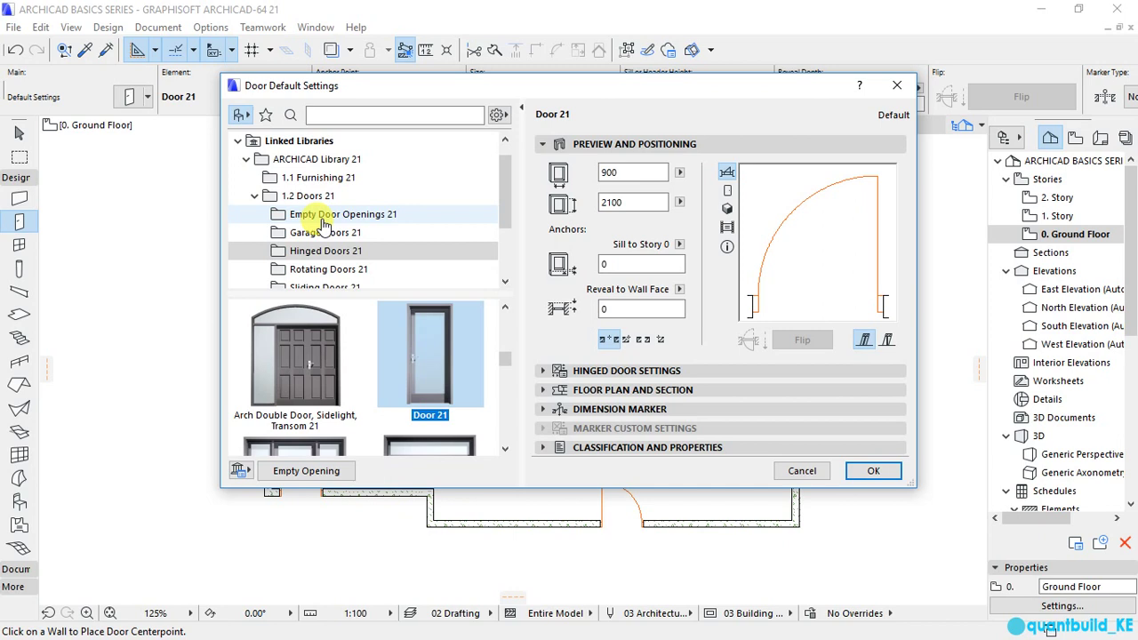
pyautogui.click(323, 216)
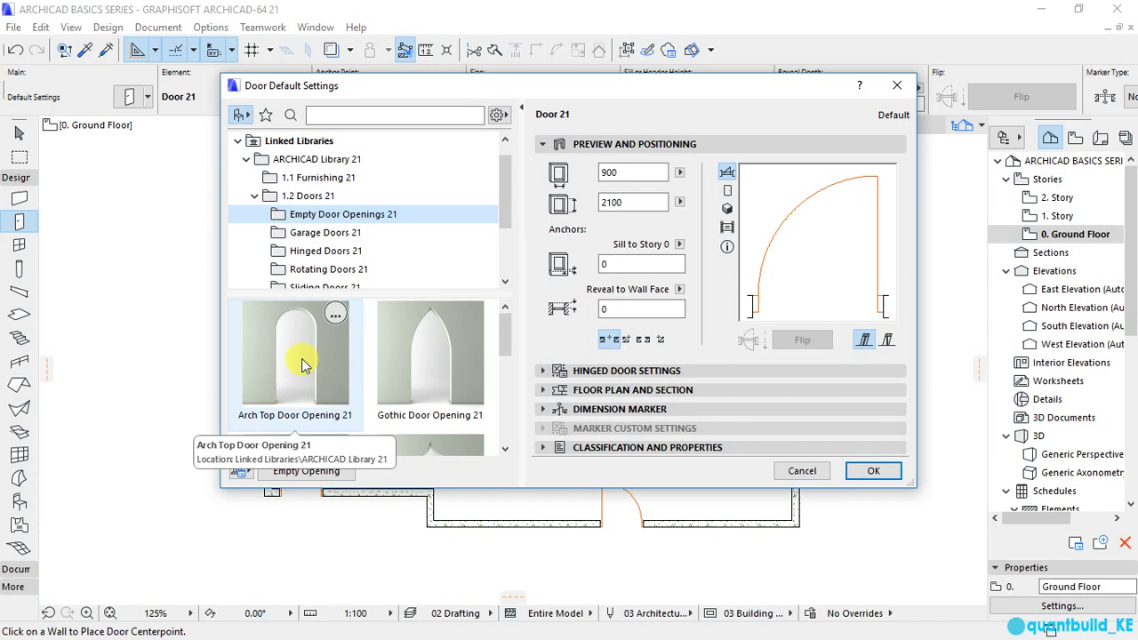
pyautogui.click(301, 359)
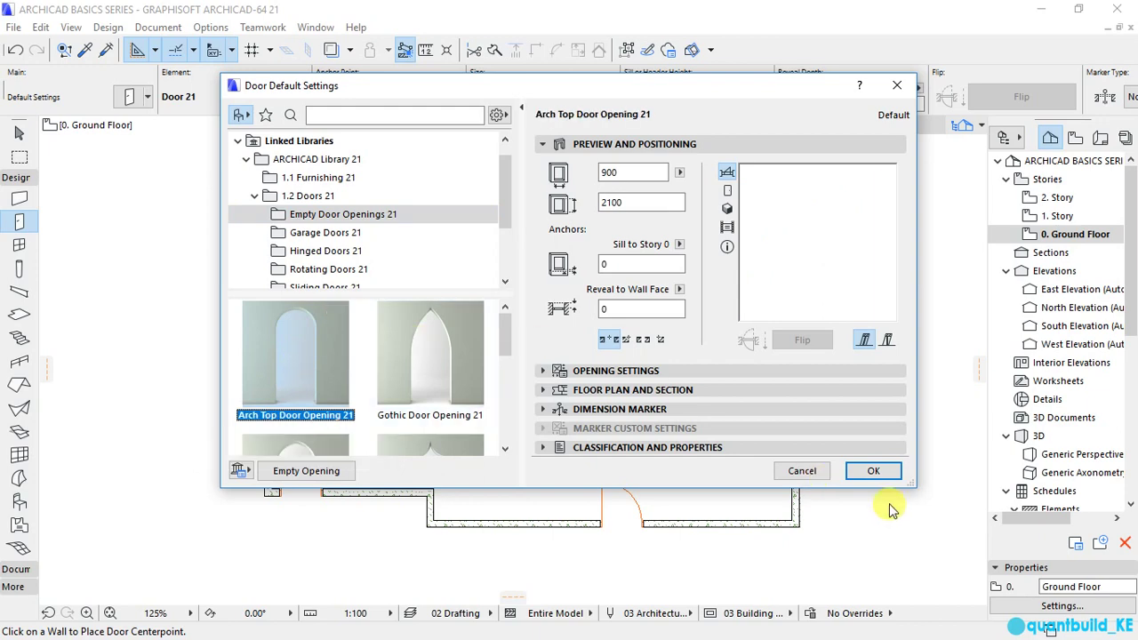
pyautogui.click(874, 474)
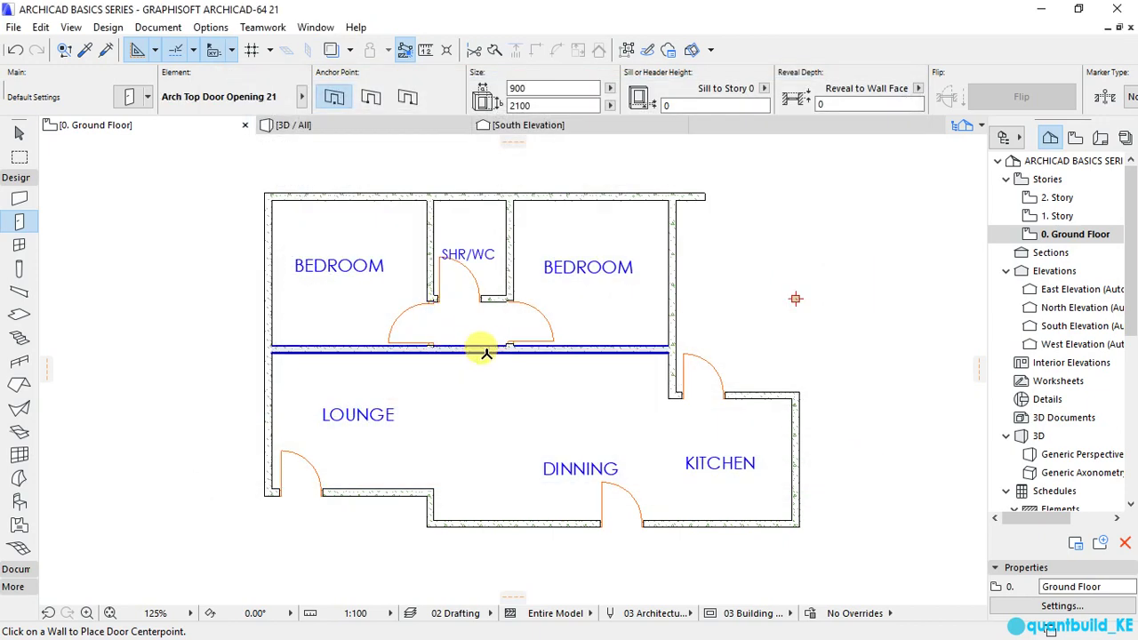
# Place the arch-top opening in the bedroom-lounge wall above the lounge
pyautogui.click(465, 354)
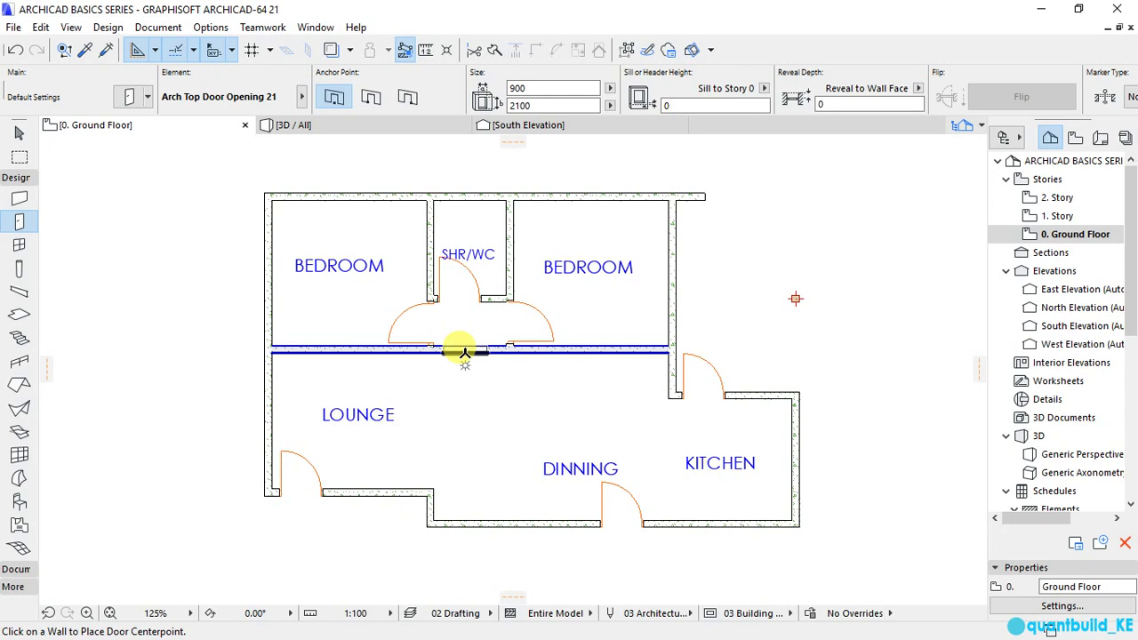
pyautogui.click(464, 352)
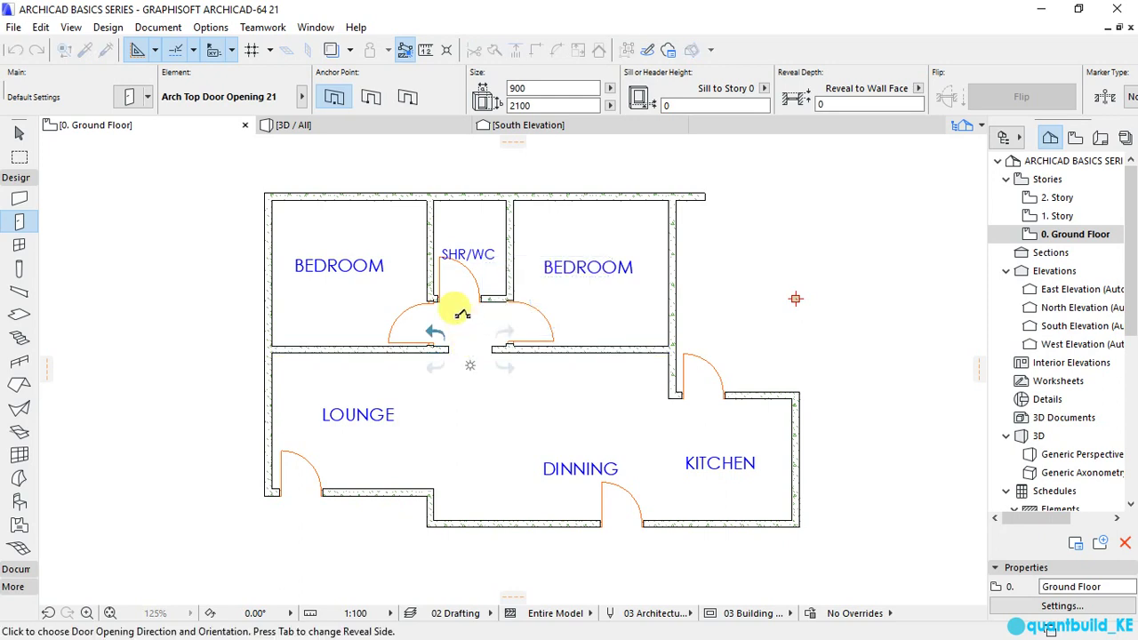
pyautogui.click(462, 313)
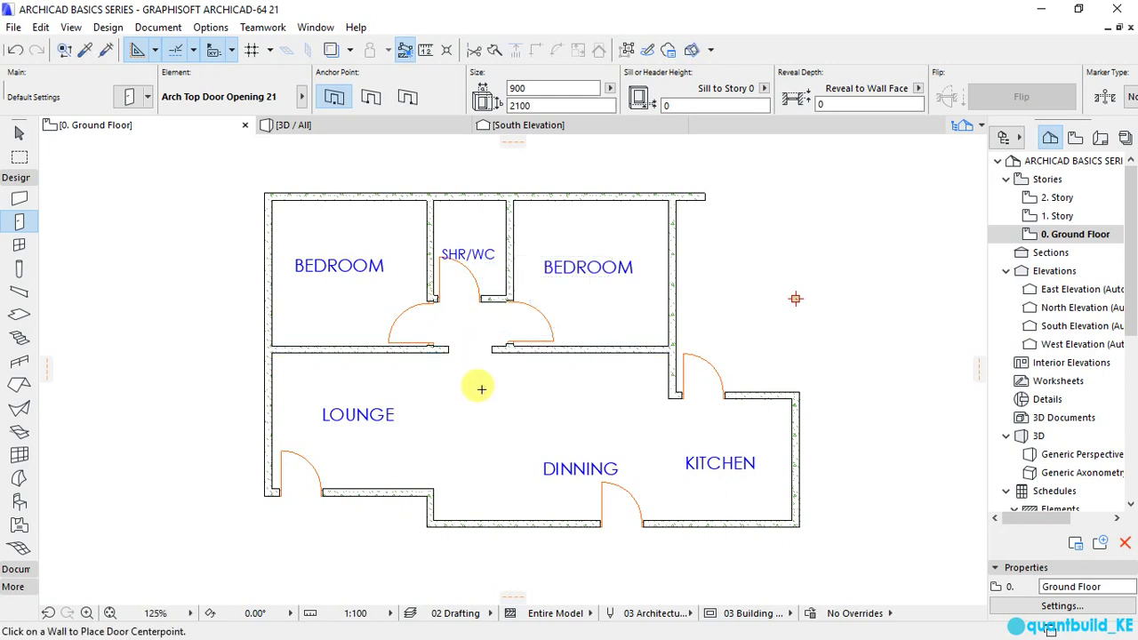
# Stretch both edges of the opening to the wall corners, widening it to 1495
pyautogui.click(466, 331)
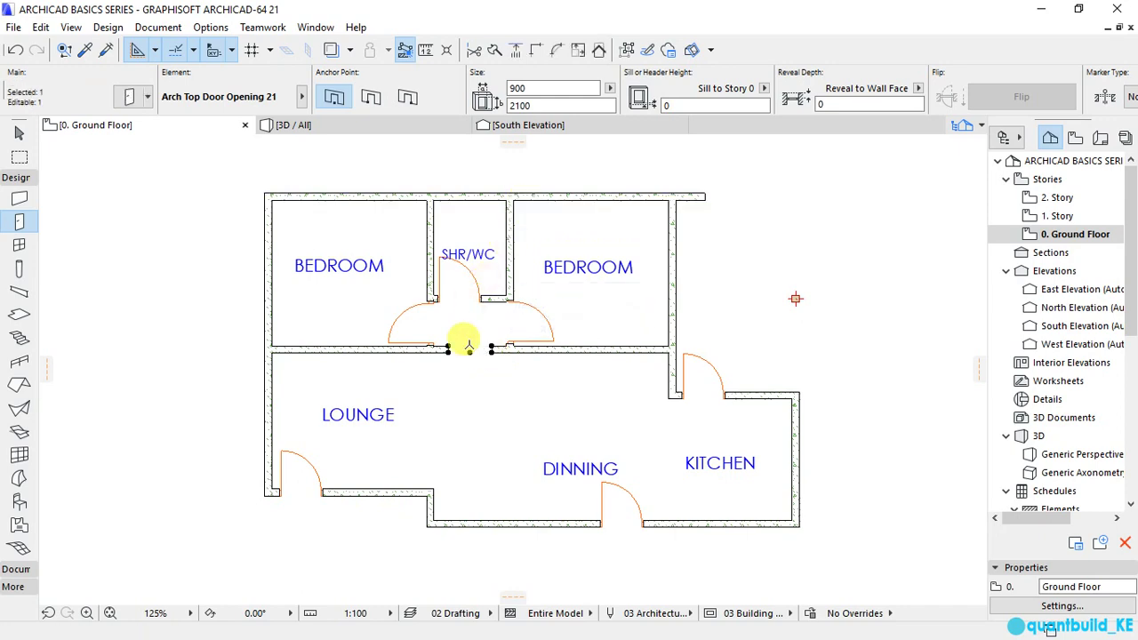
pyautogui.scroll(1, 480, 338)
pyautogui.scroll(2, 485, 350)
pyautogui.scroll(2, 500, 356)
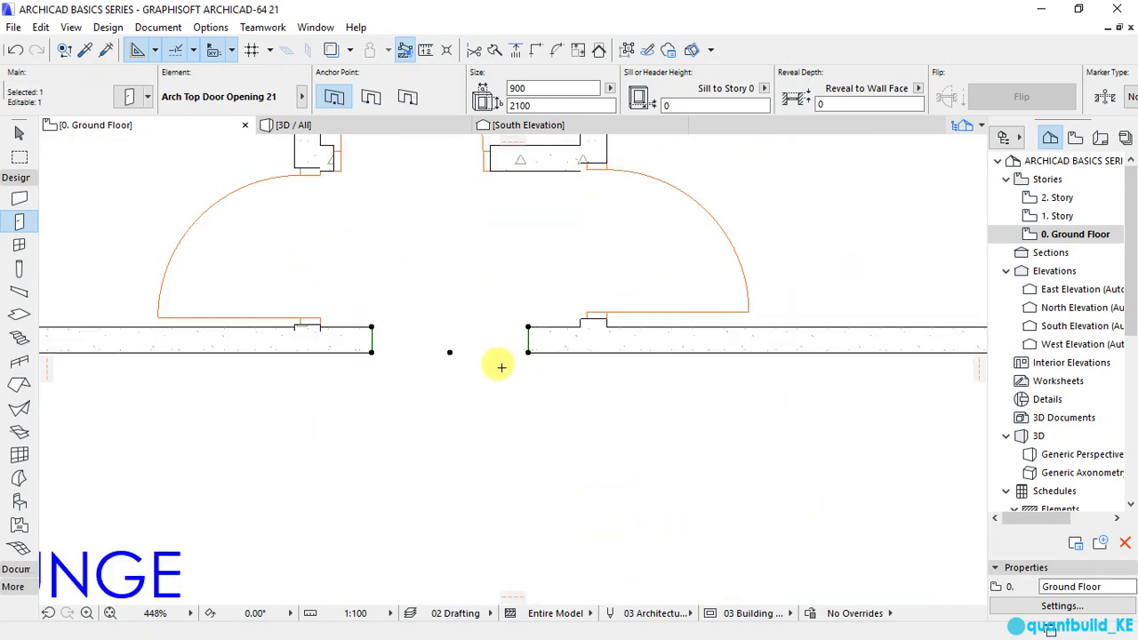
pyautogui.click(529, 347)
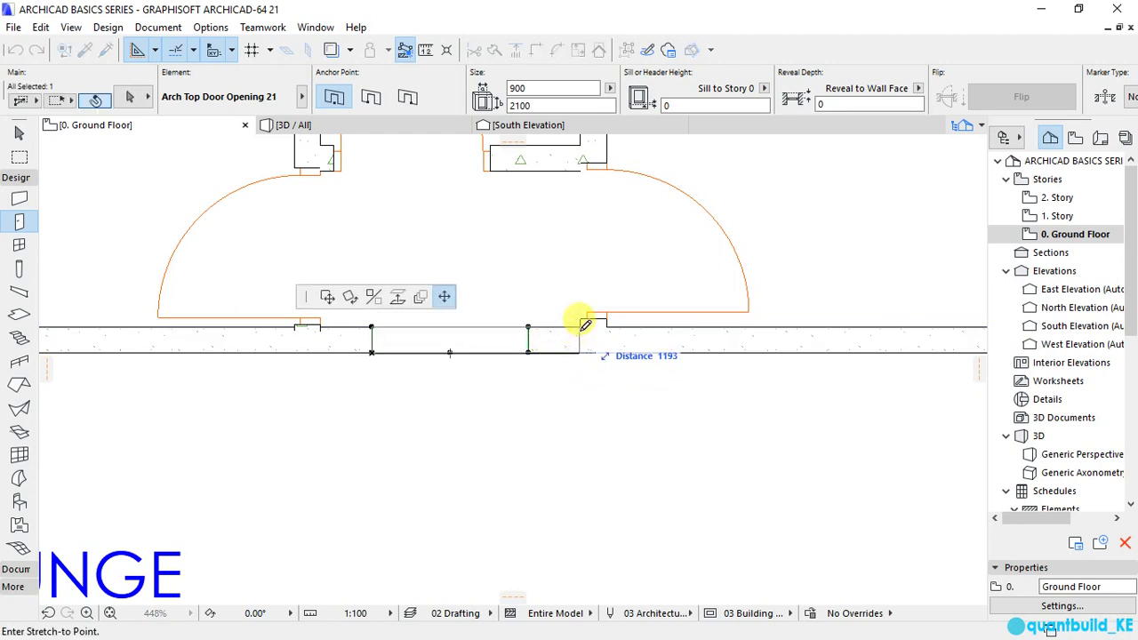
pyautogui.click(580, 327)
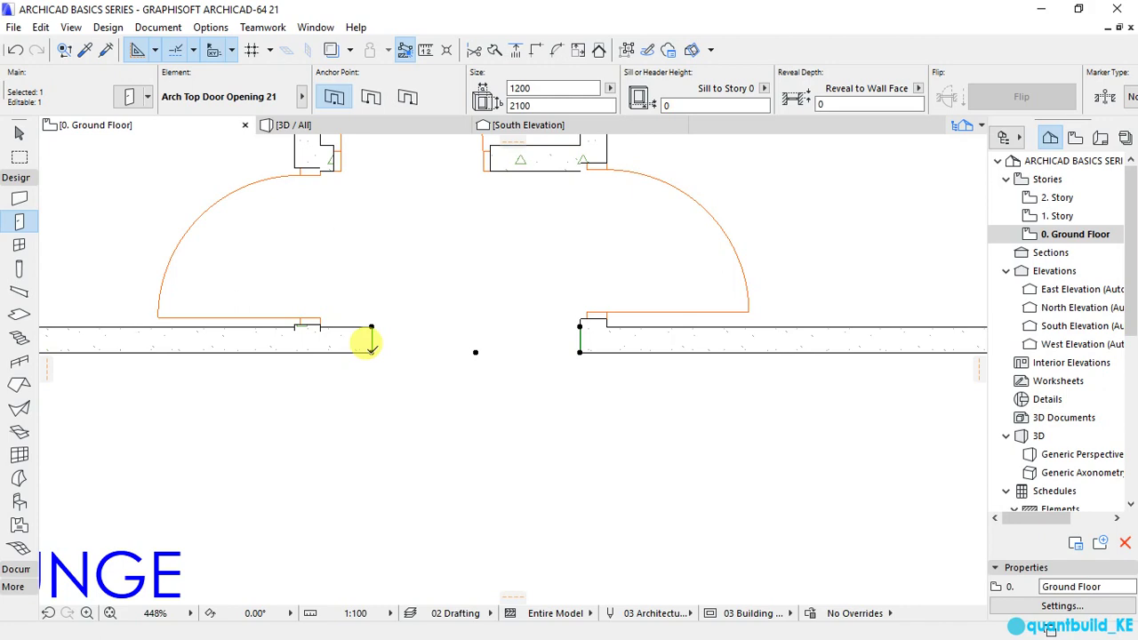
pyautogui.click(370, 340)
pyautogui.click(322, 341)
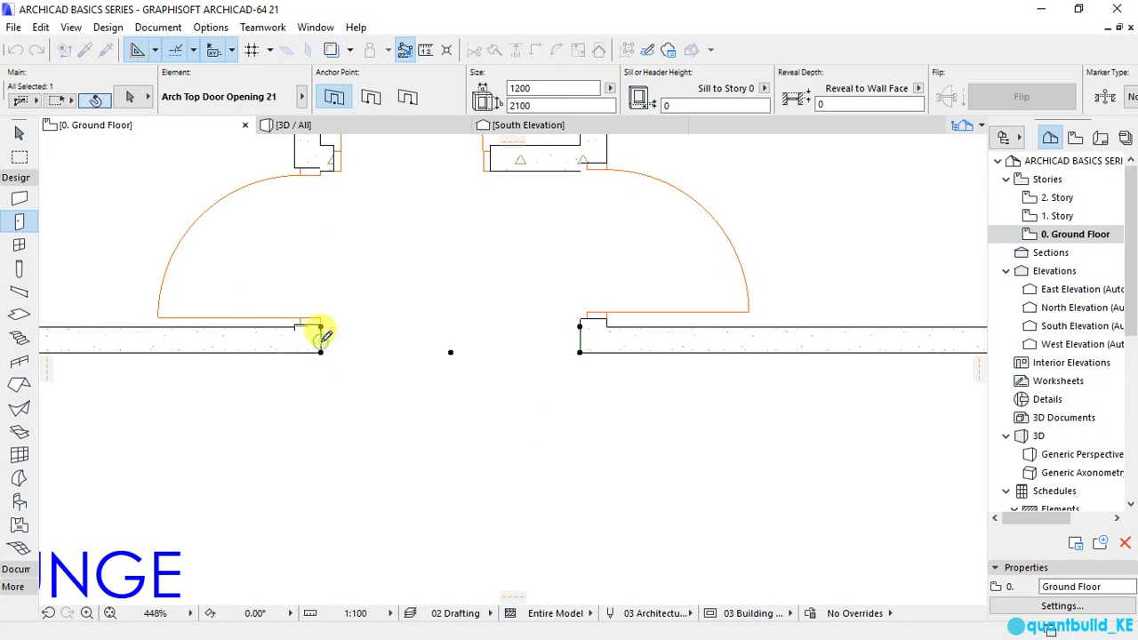
pyautogui.scroll(-3, 472, 312)
pyautogui.scroll(-3, 476, 323)
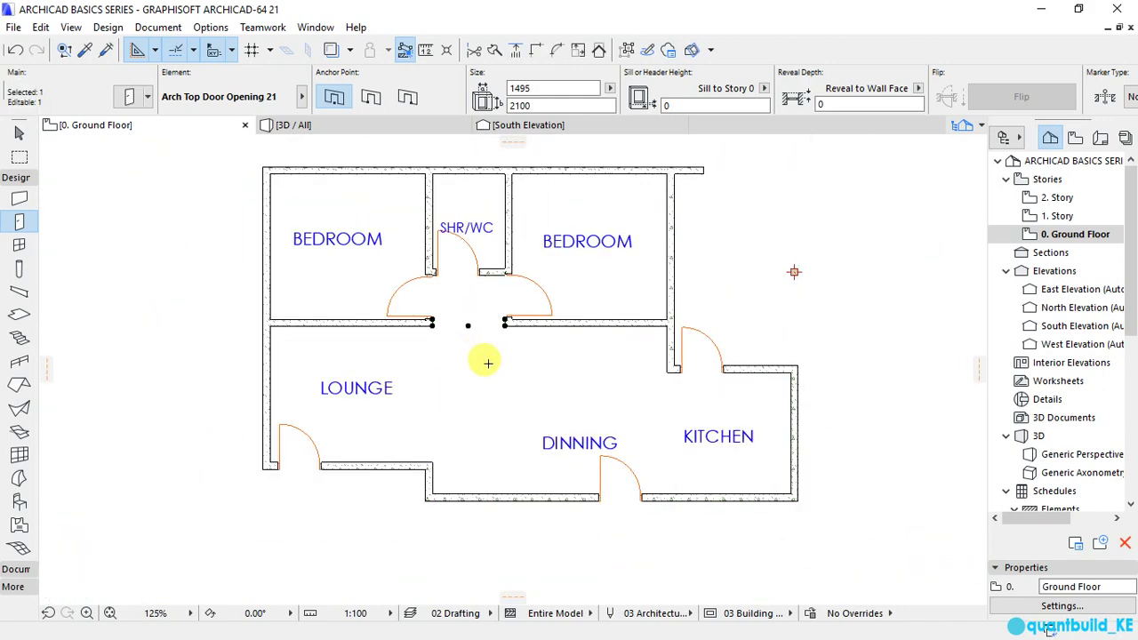
pyautogui.press('Escape')
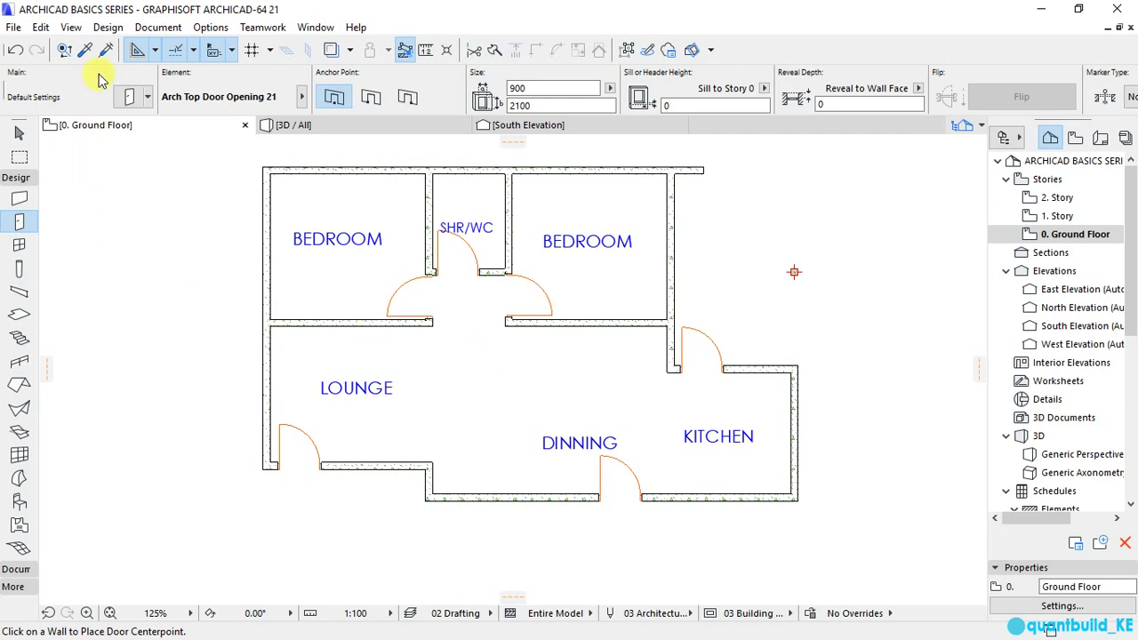
# Activate the Window tool and choose Window 21 in its default settings
pyautogui.click(107, 32)
pyautogui.moveTo(142, 49)
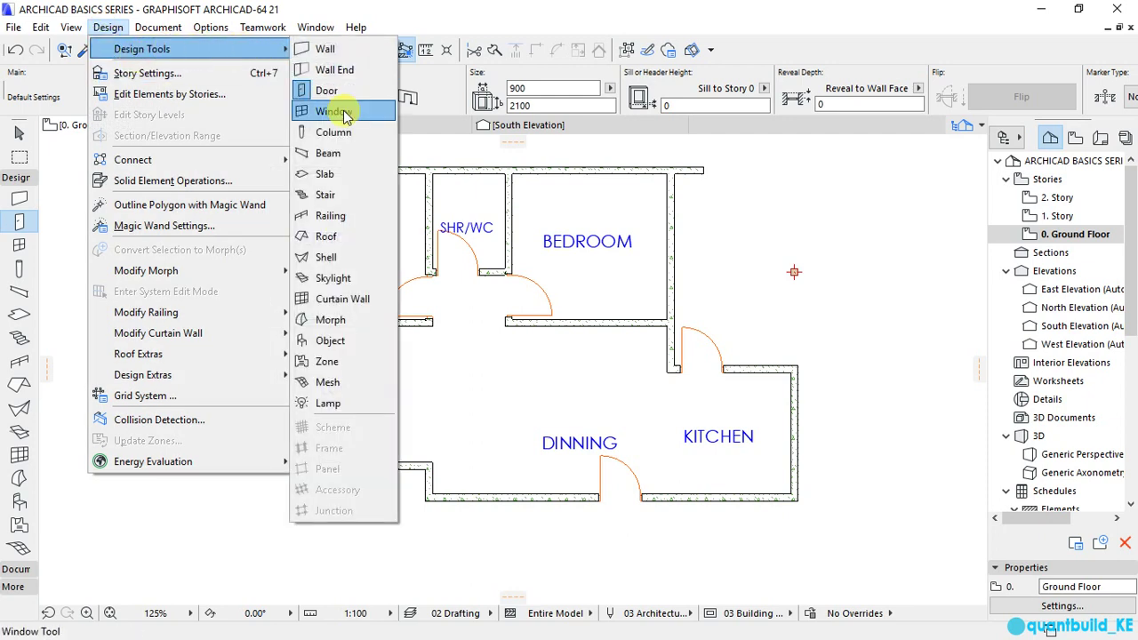
pyautogui.click(346, 117)
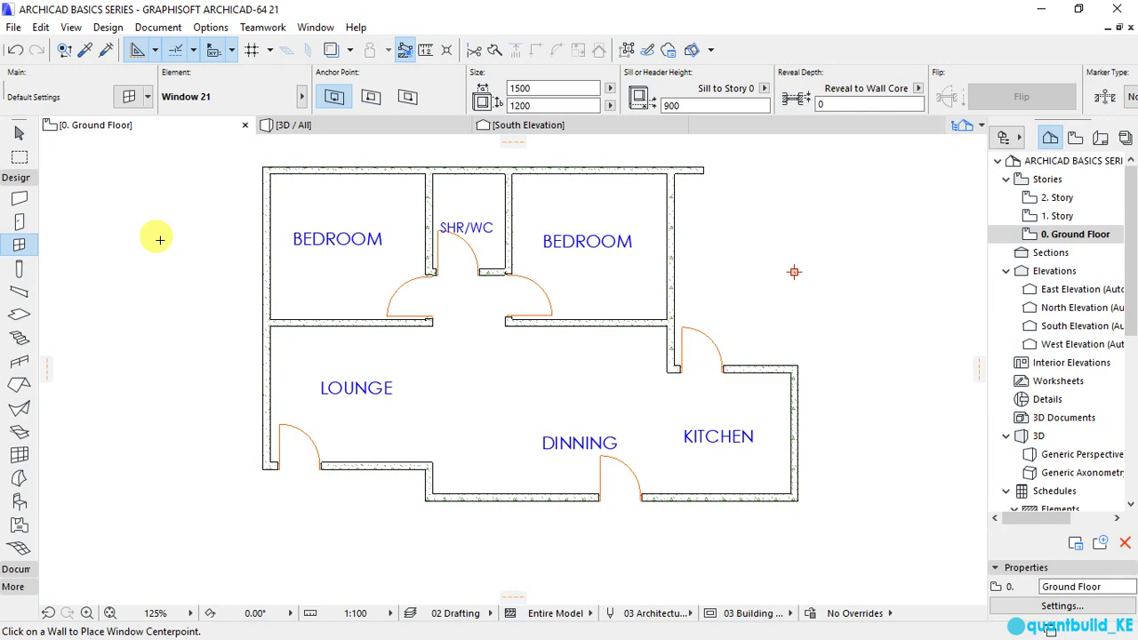
pyautogui.click(129, 98)
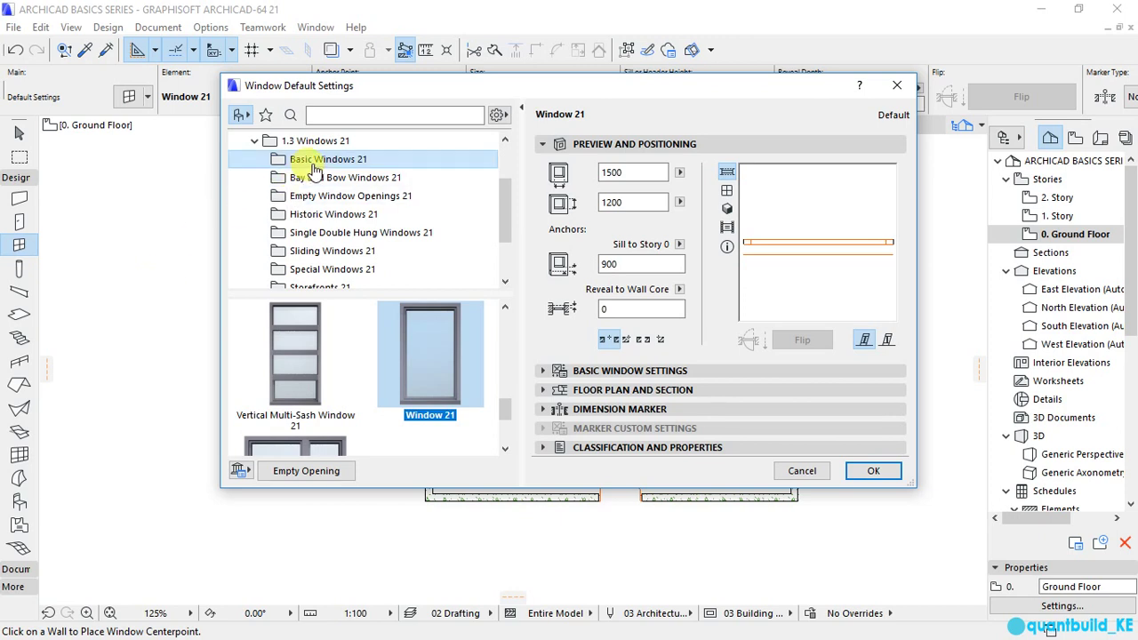
pyautogui.moveTo(430, 356)
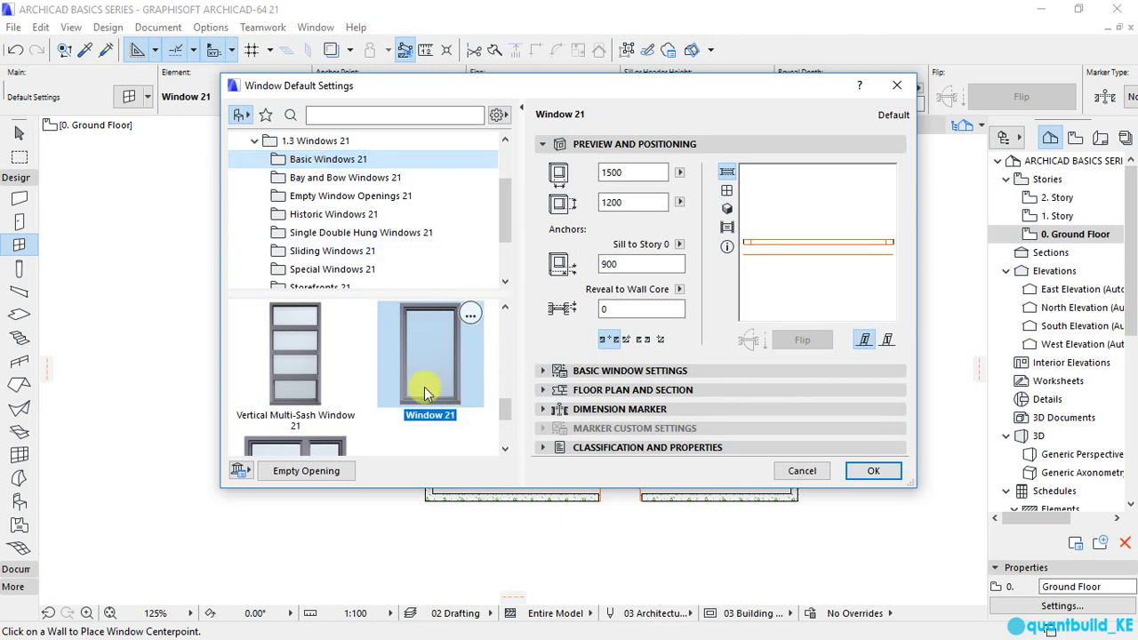
pyautogui.click(413, 367)
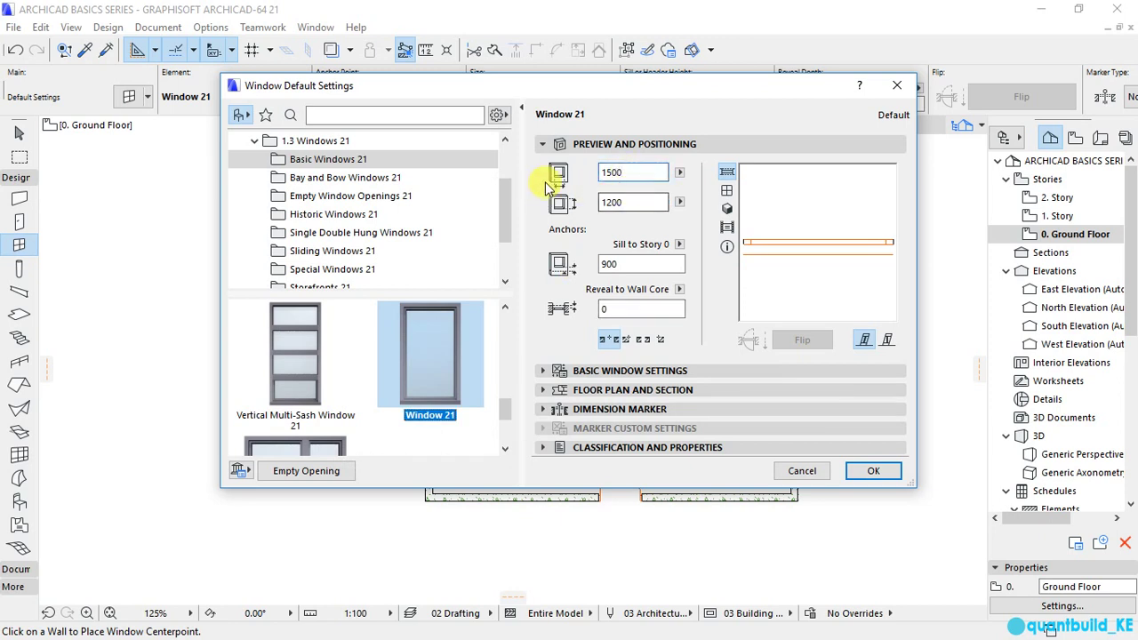
# Set the window to 1500 wide, 1200 high with a 900 sill and confirm
pyautogui.click(631, 172)
pyautogui.doubleClick(613, 172)
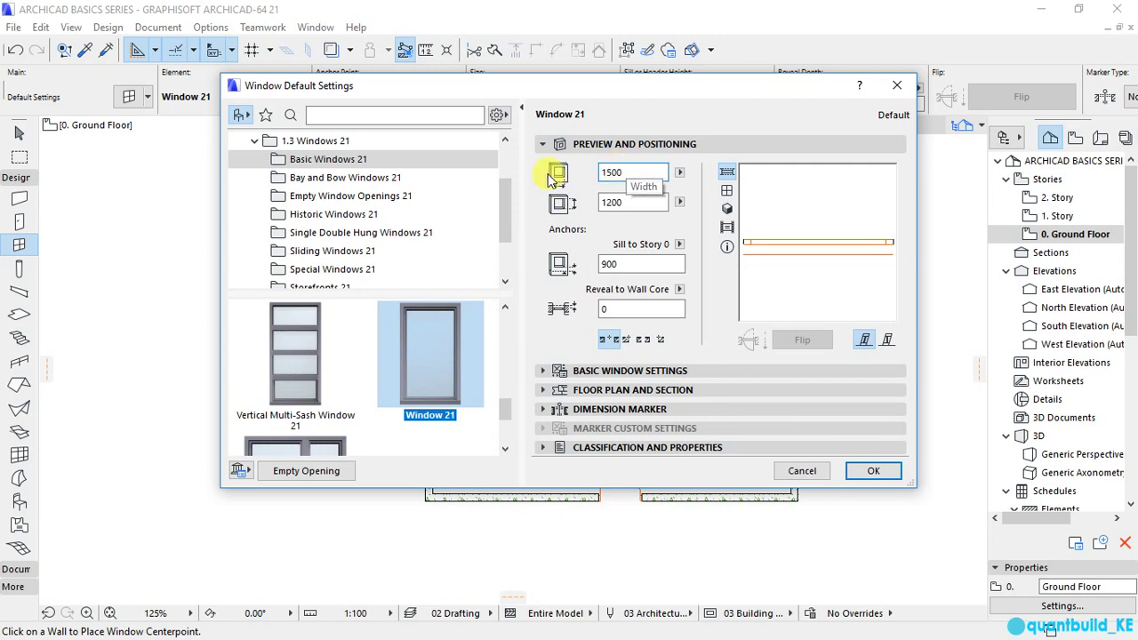
pyautogui.click(630, 202)
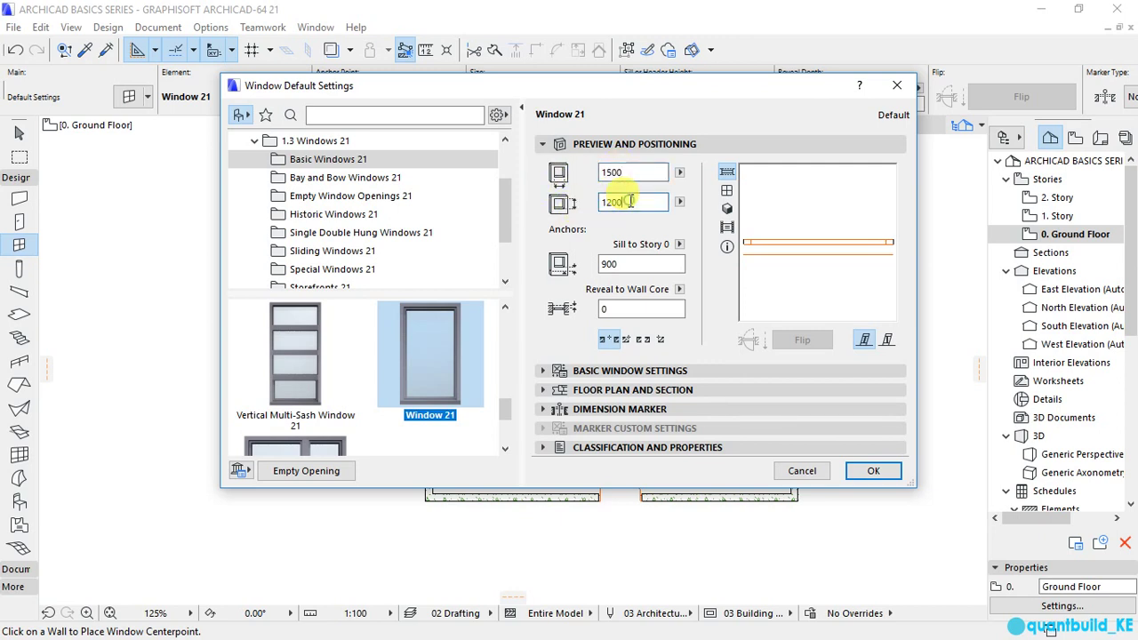
pyautogui.doubleClick(630, 202)
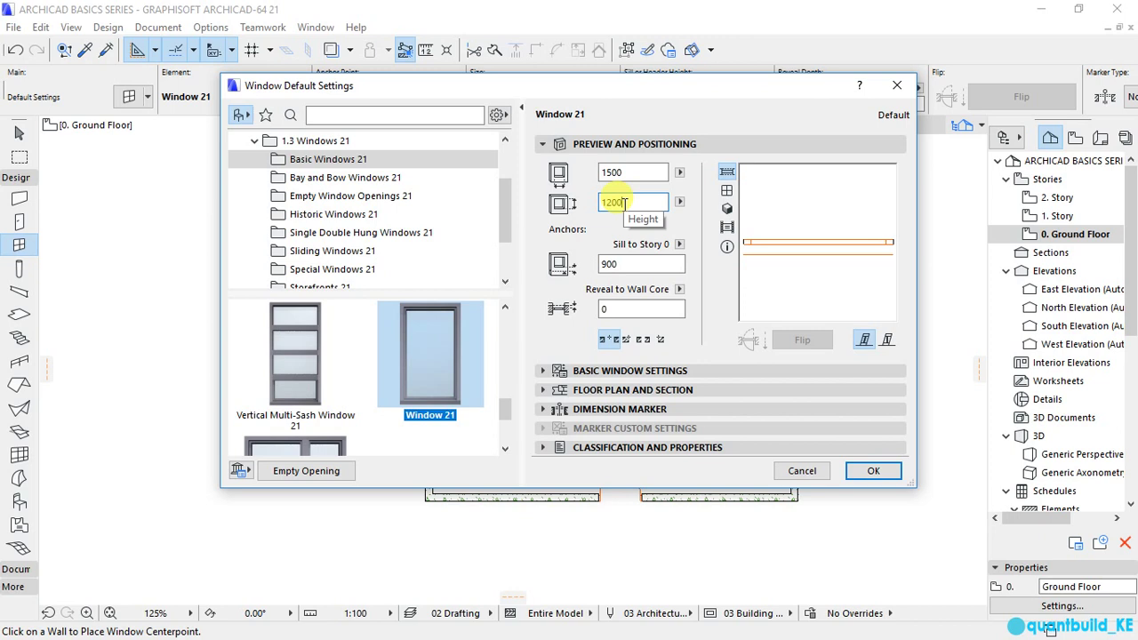
pyautogui.doubleClick(610, 264)
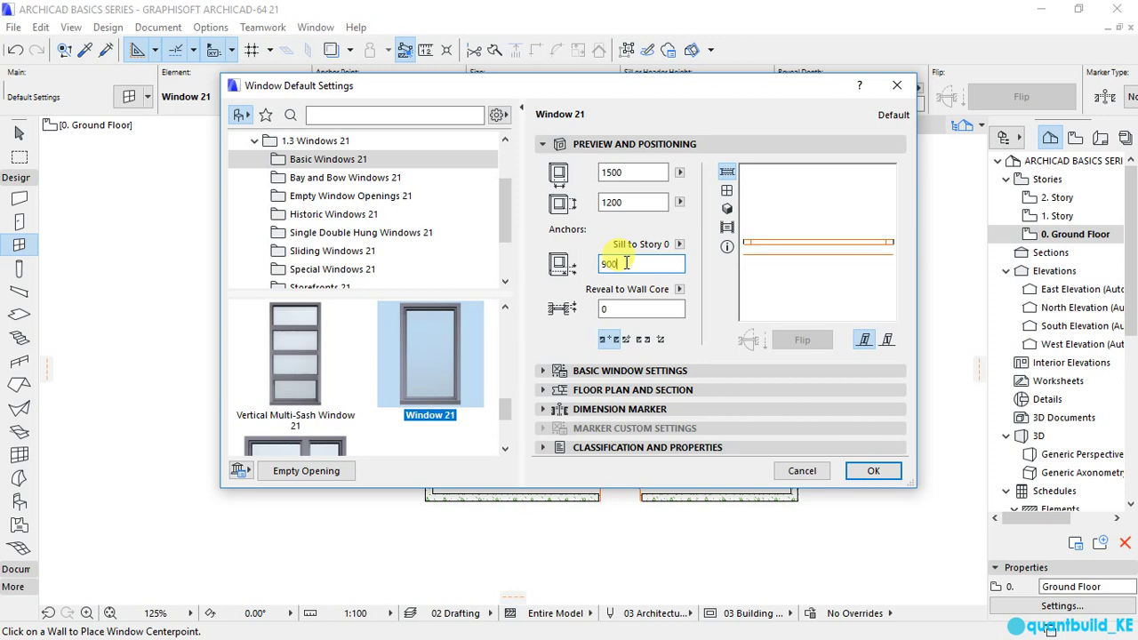
pyautogui.doubleClick(625, 262)
pyautogui.click(624, 262)
pyautogui.moveTo(623, 262); pyautogui.dragTo(596, 264)
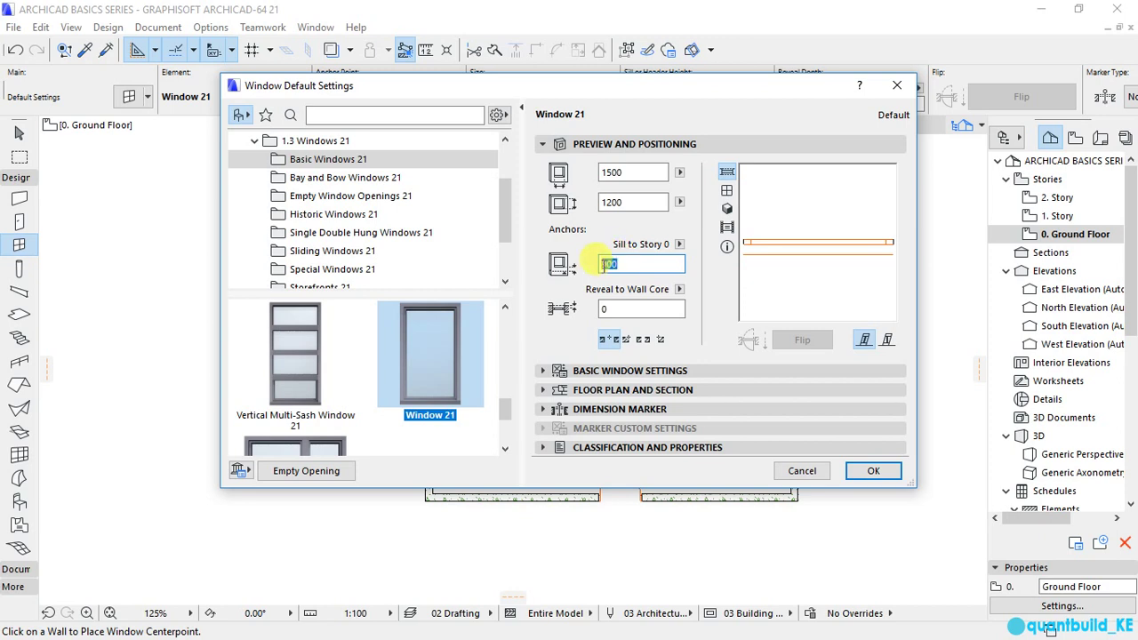
pyautogui.click(626, 202)
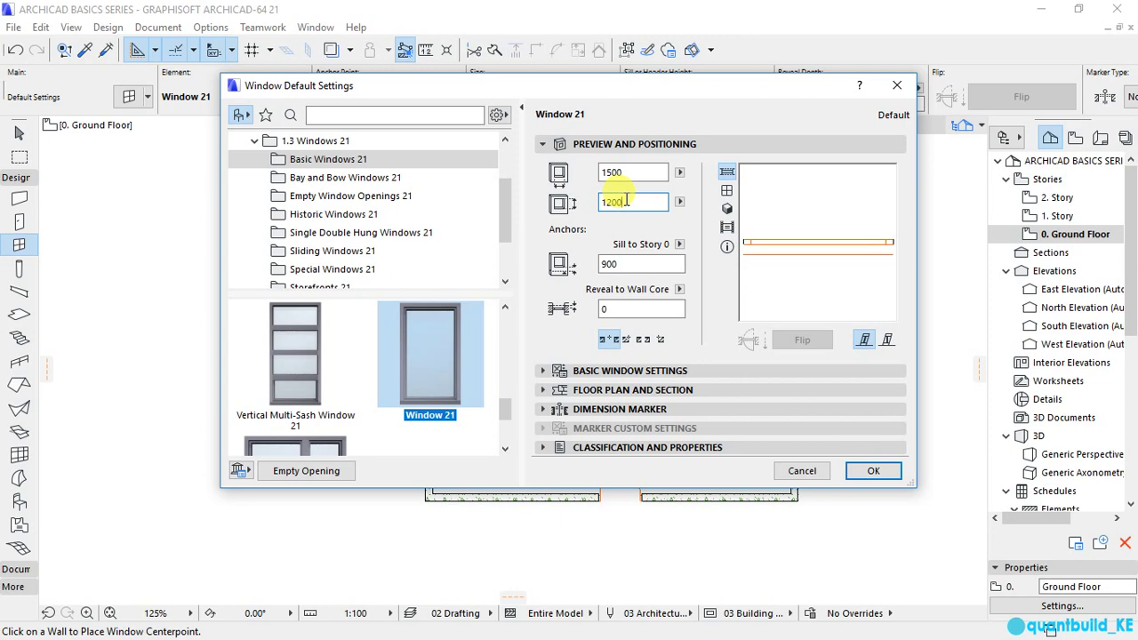
pyautogui.click(869, 472)
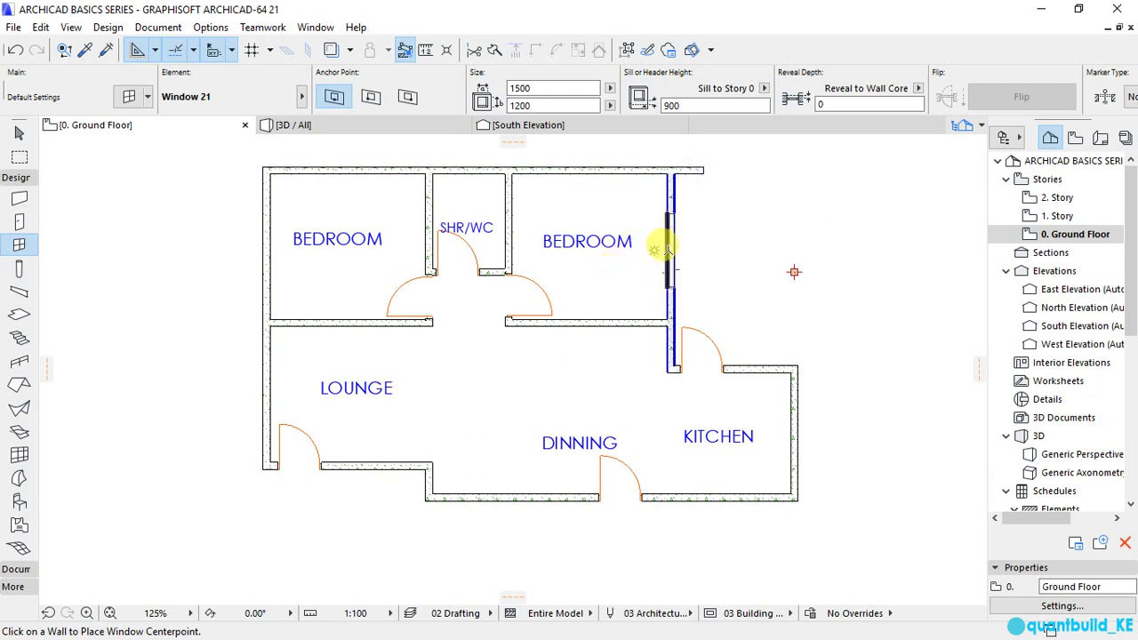
# Place windows in the outer walls of the right and left bedrooms
pyautogui.click(674, 249)
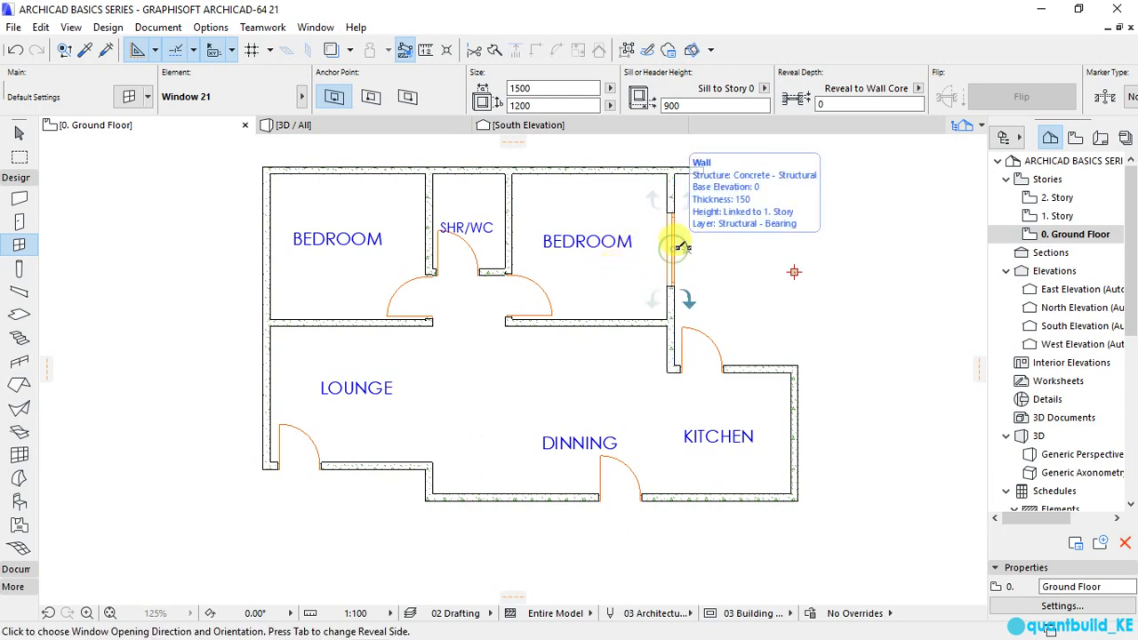
pyautogui.click(692, 242)
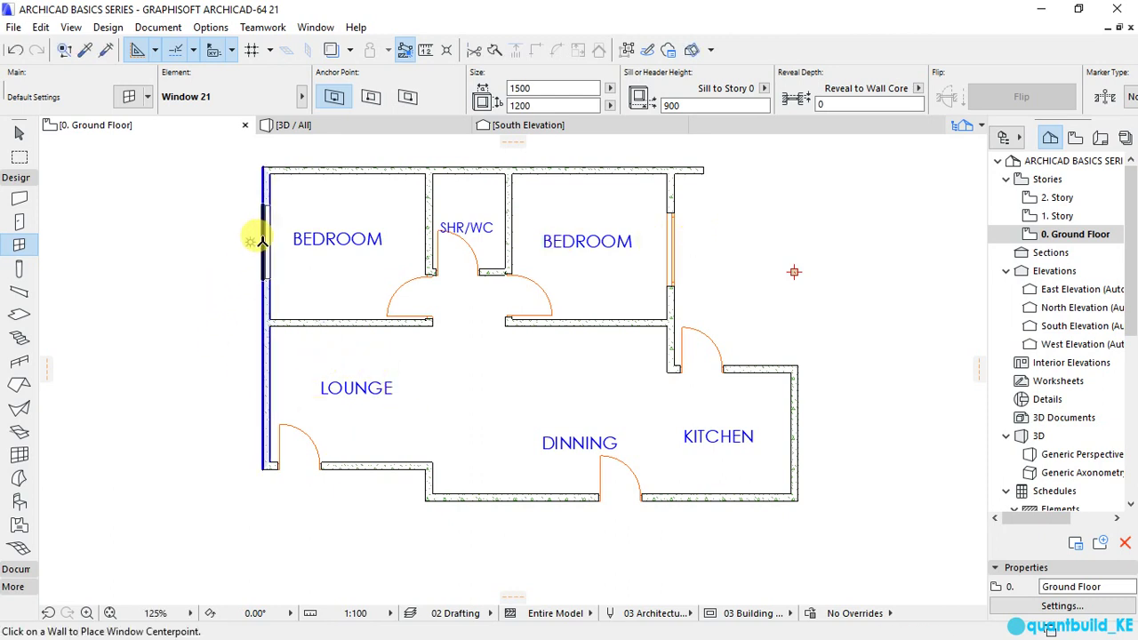
pyautogui.click(262, 240)
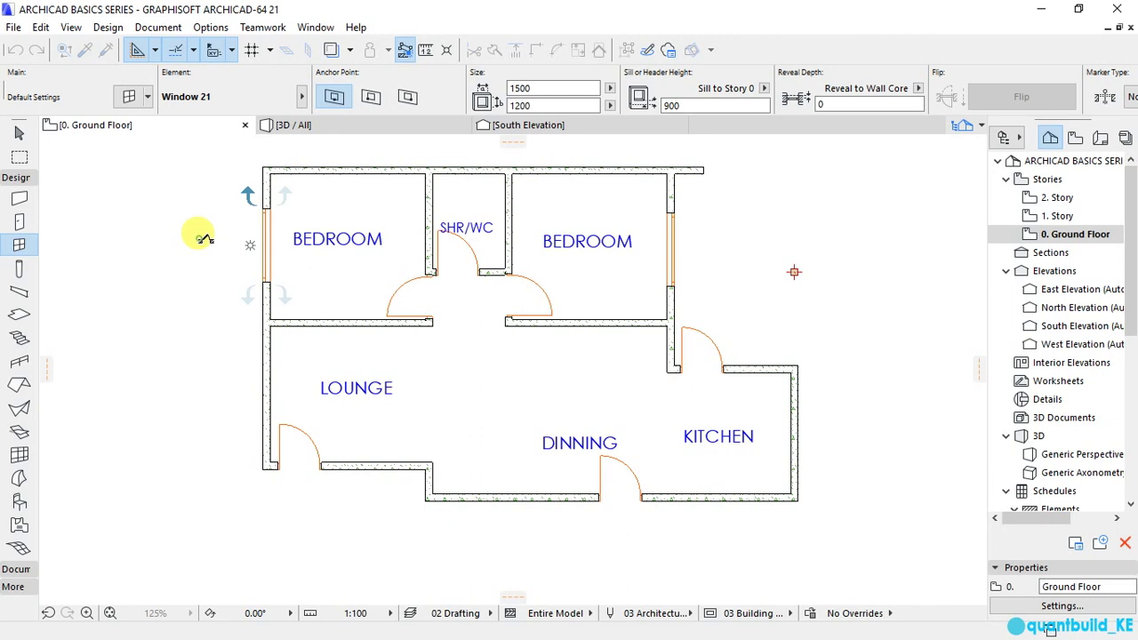
pyautogui.click(203, 238)
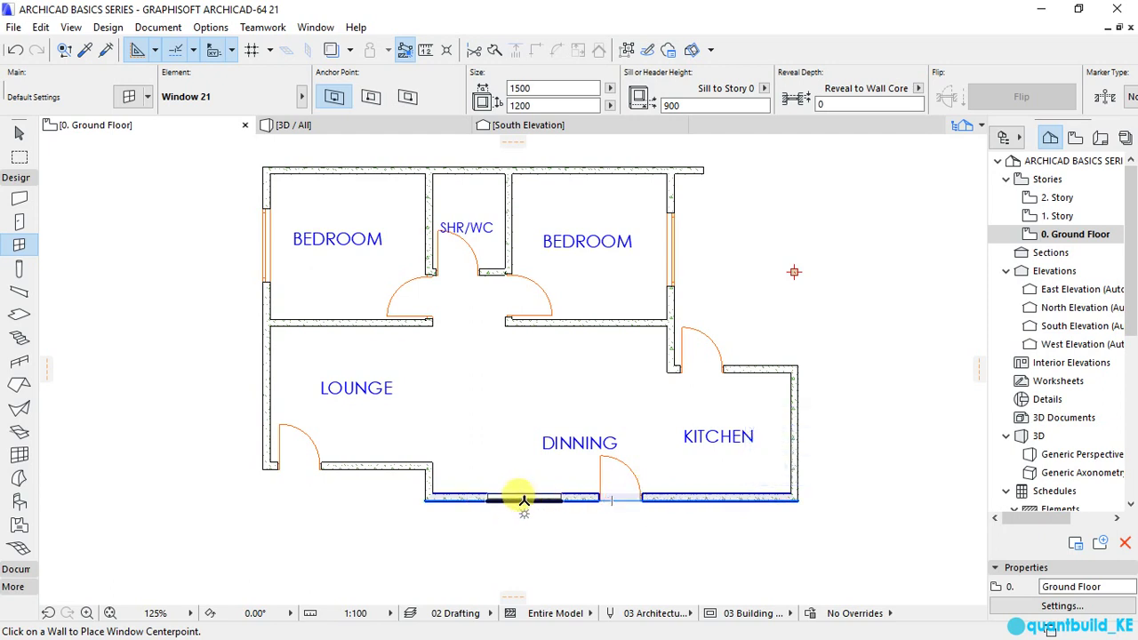
# Add windows to the dining area's bottom wall, kitchen's right wall and lounge's left wall
pyautogui.click(519, 501)
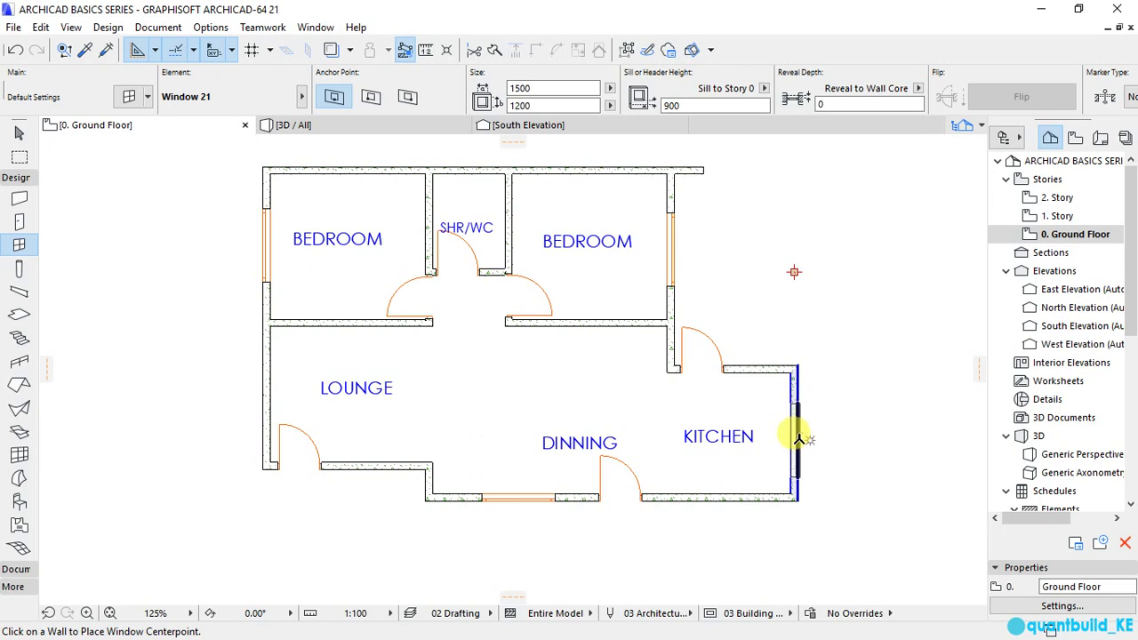
pyautogui.click(798, 435)
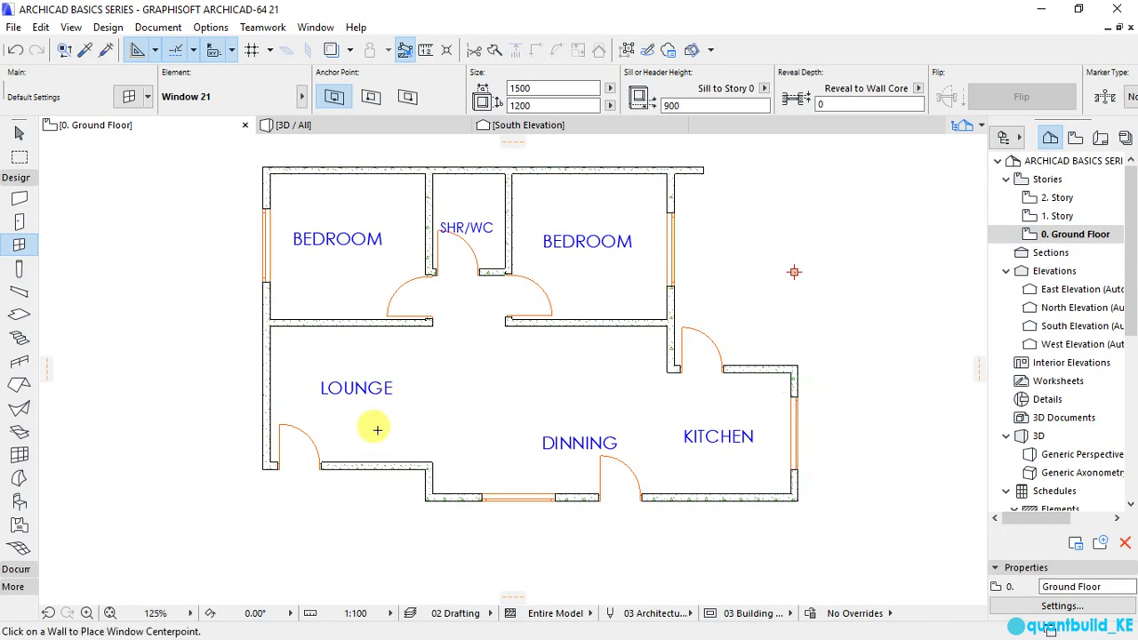
pyautogui.click(263, 390)
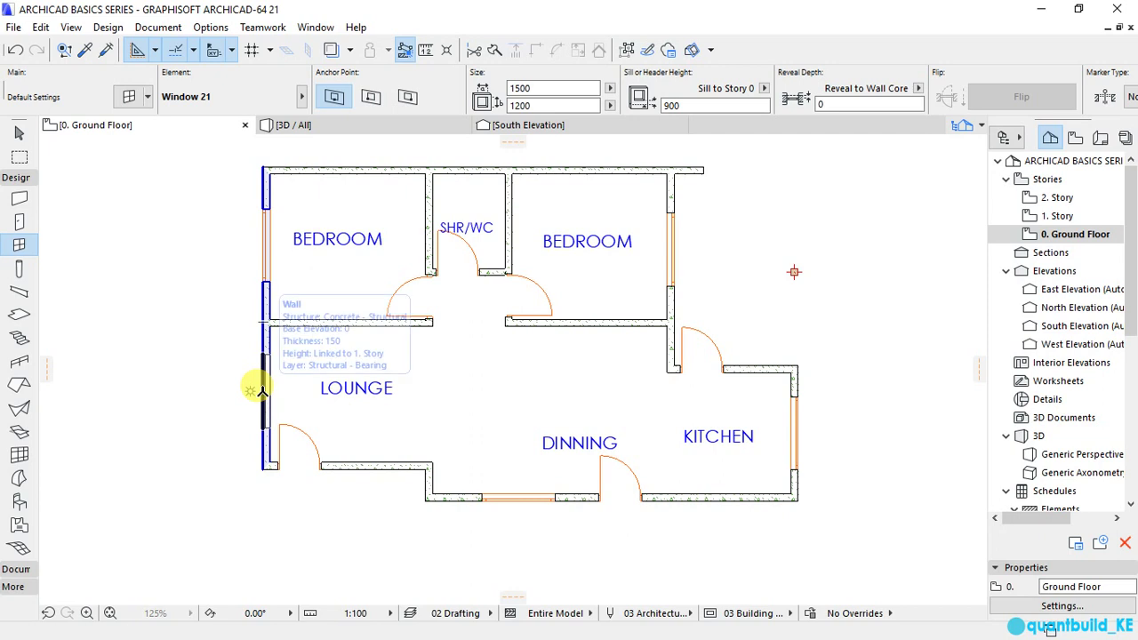
pyautogui.click(215, 384)
pyautogui.scroll(-1, 386, 476)
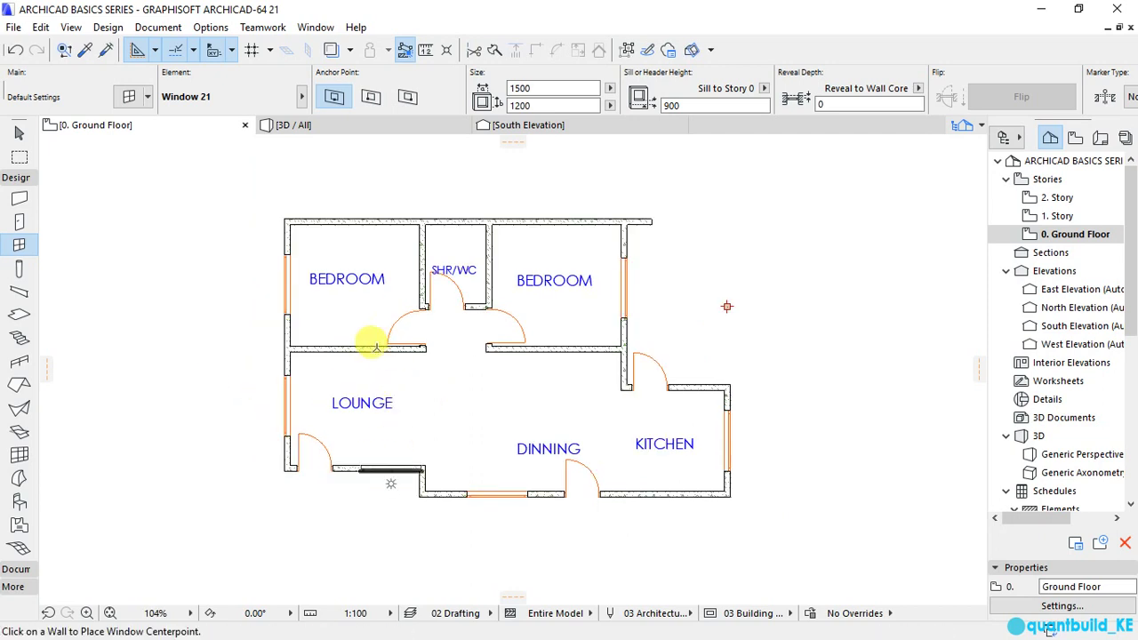
pyautogui.scroll(1, 355, 373)
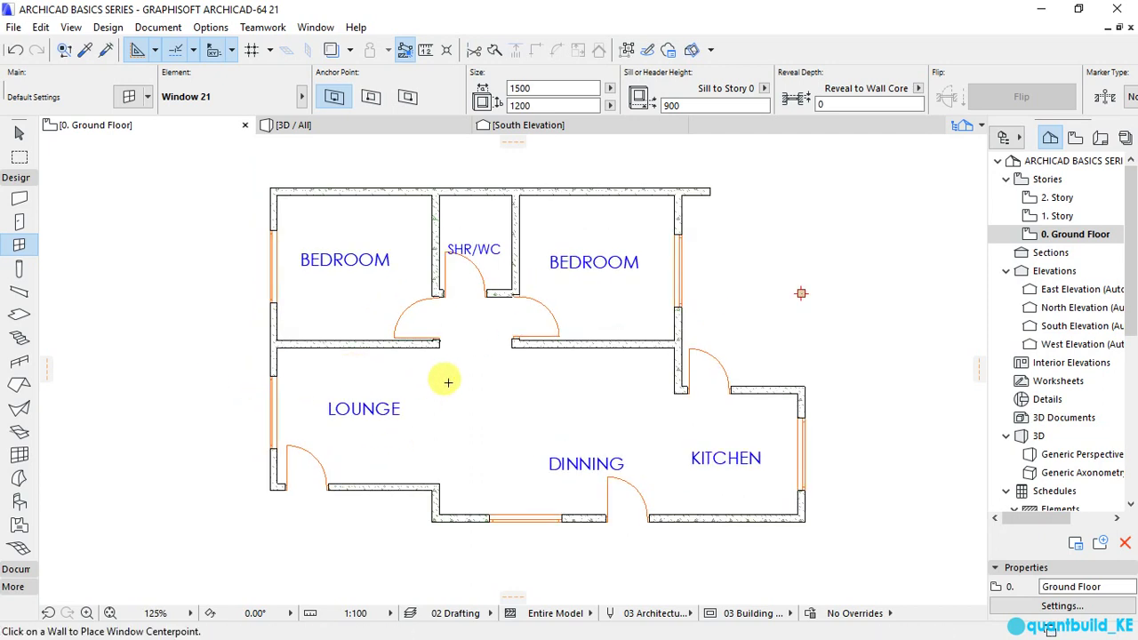